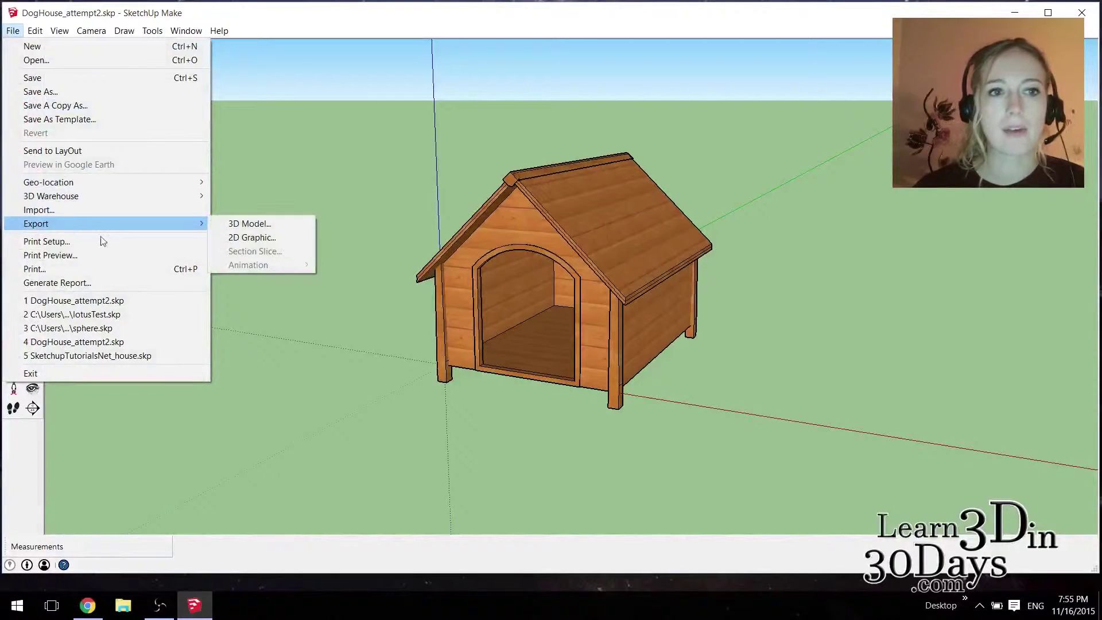
# Start a 3D model export of the dog house into the 3D Design > Day 5 folder, with OBJ File (*.obj) as export type.
pyautogui.click(247, 223)
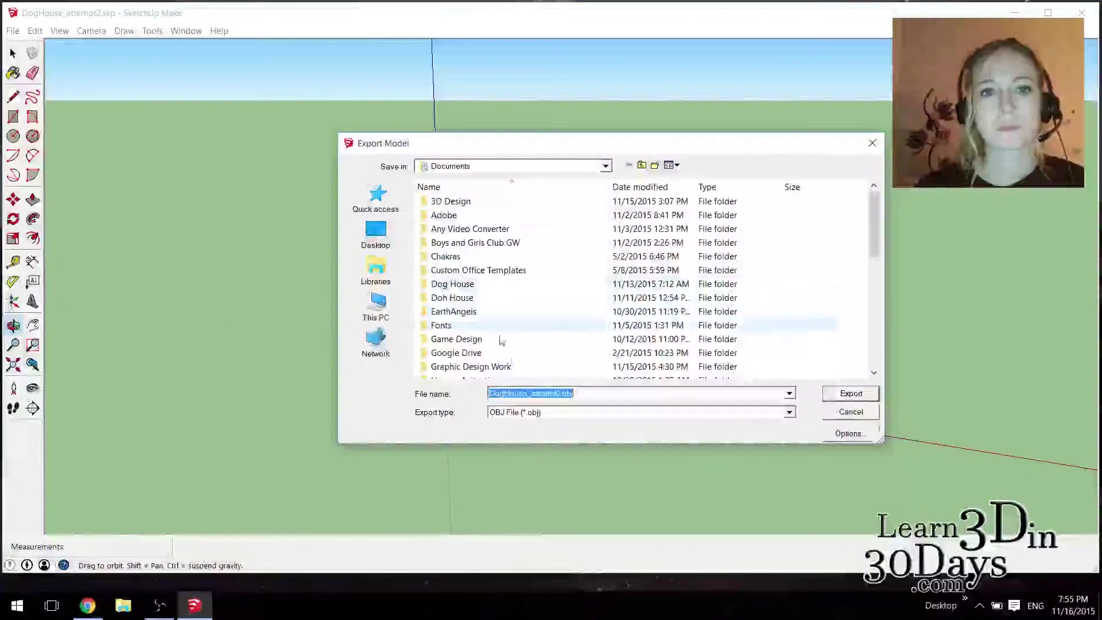
pyautogui.doubleClick(450, 202)
pyautogui.doubleClick(448, 256)
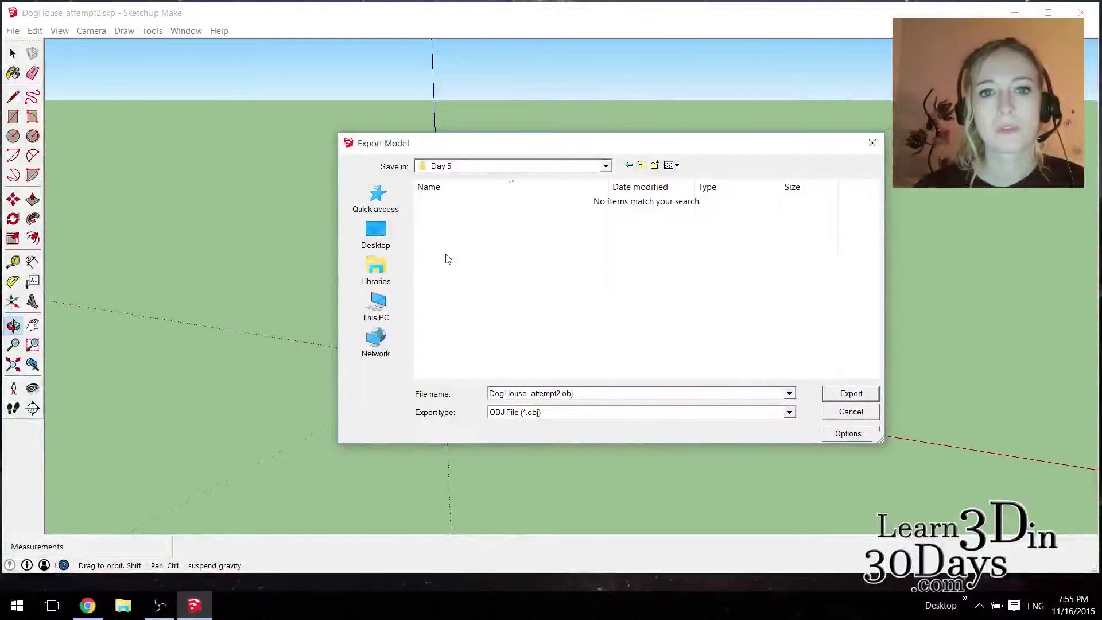
pyautogui.click(551, 412)
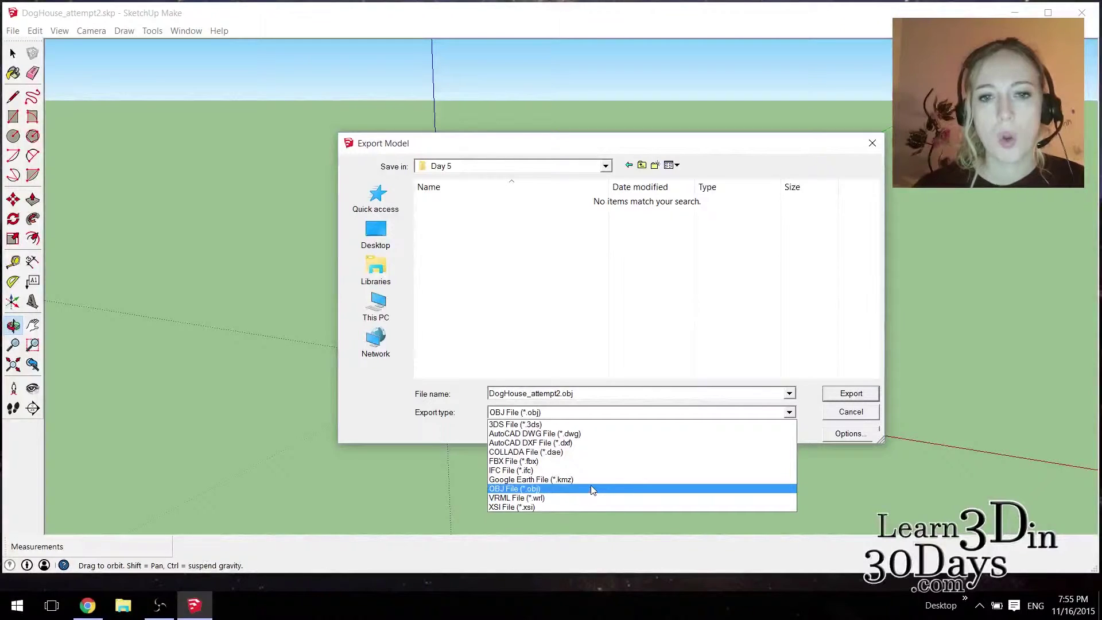
pyautogui.click(566, 479)
pyautogui.click(566, 412)
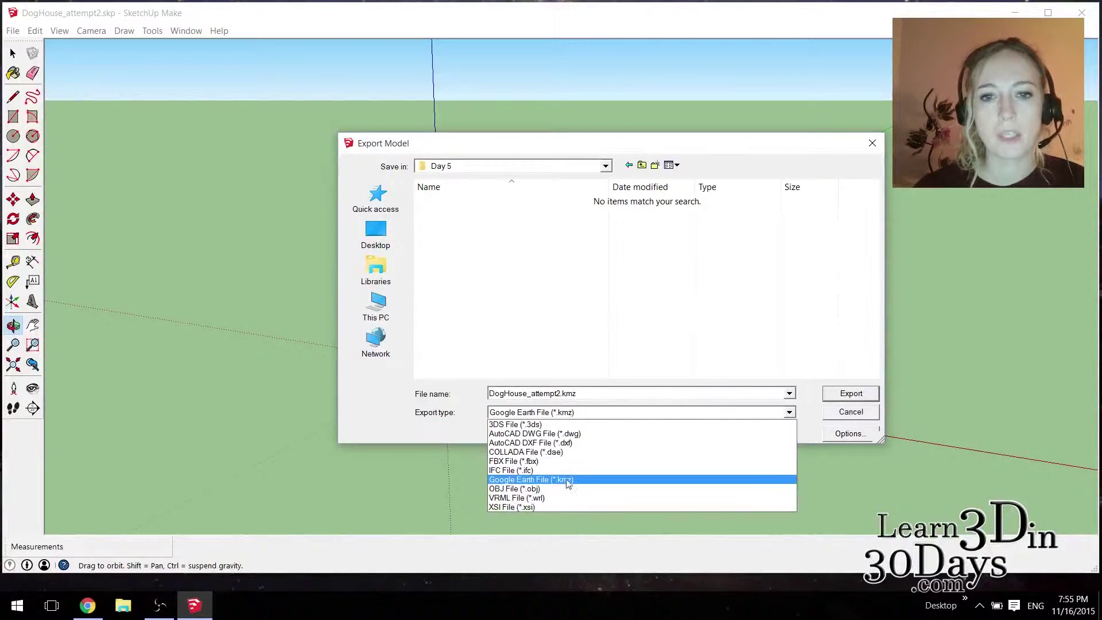
pyautogui.click(561, 487)
# Name the export file DogHouseOBJ, export the model and dismiss the export results.
pyautogui.doubleClick(545, 393)
pyautogui.write('D')
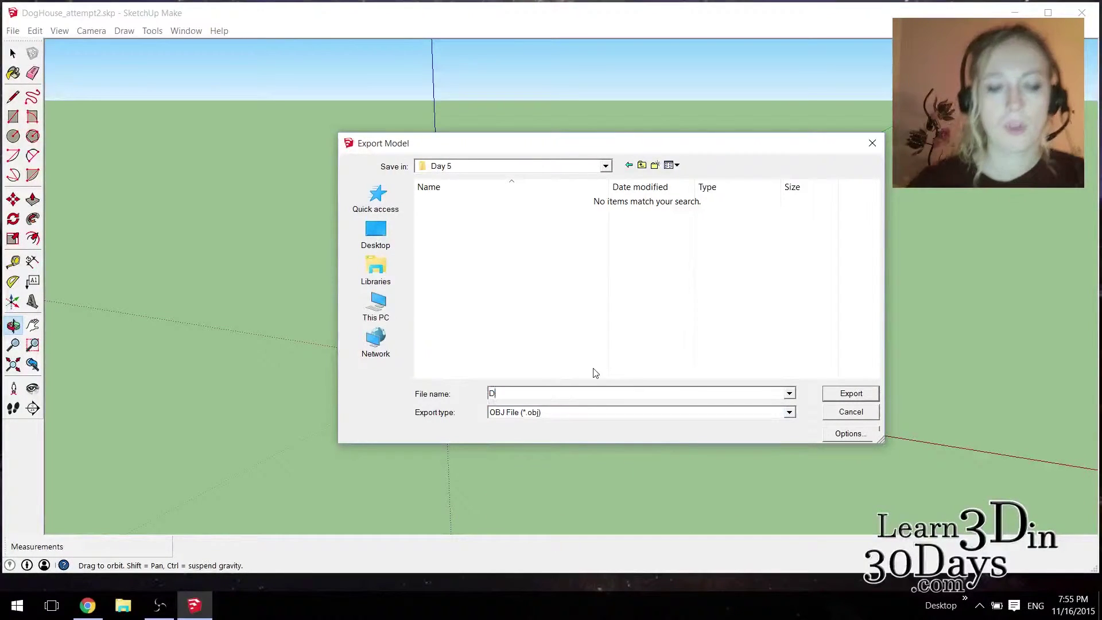
pyautogui.write('oh')
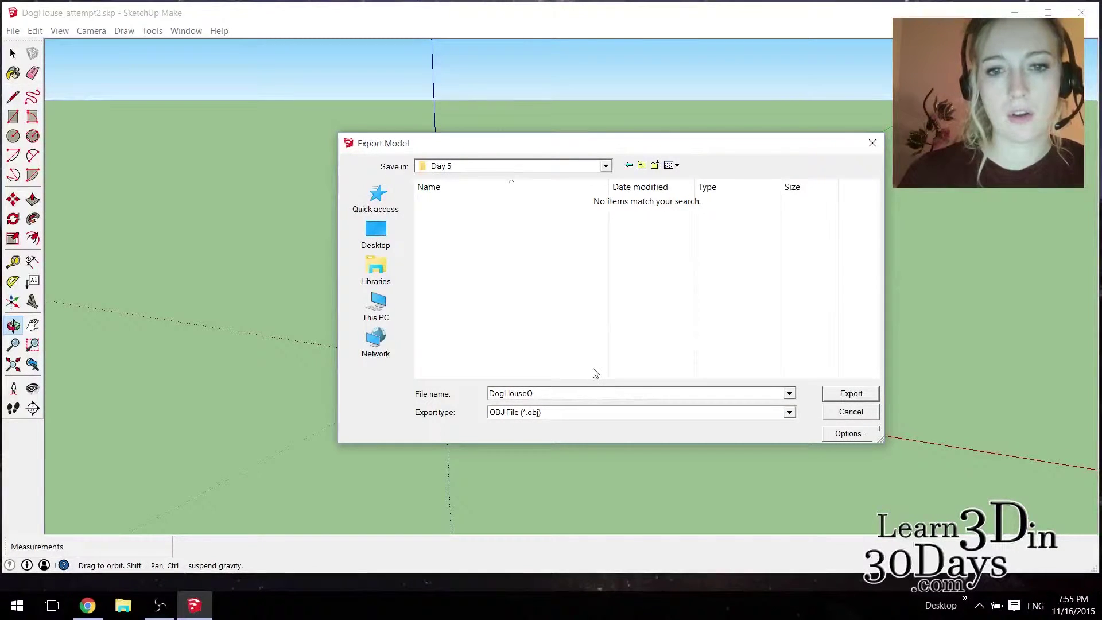
pyautogui.write('J')
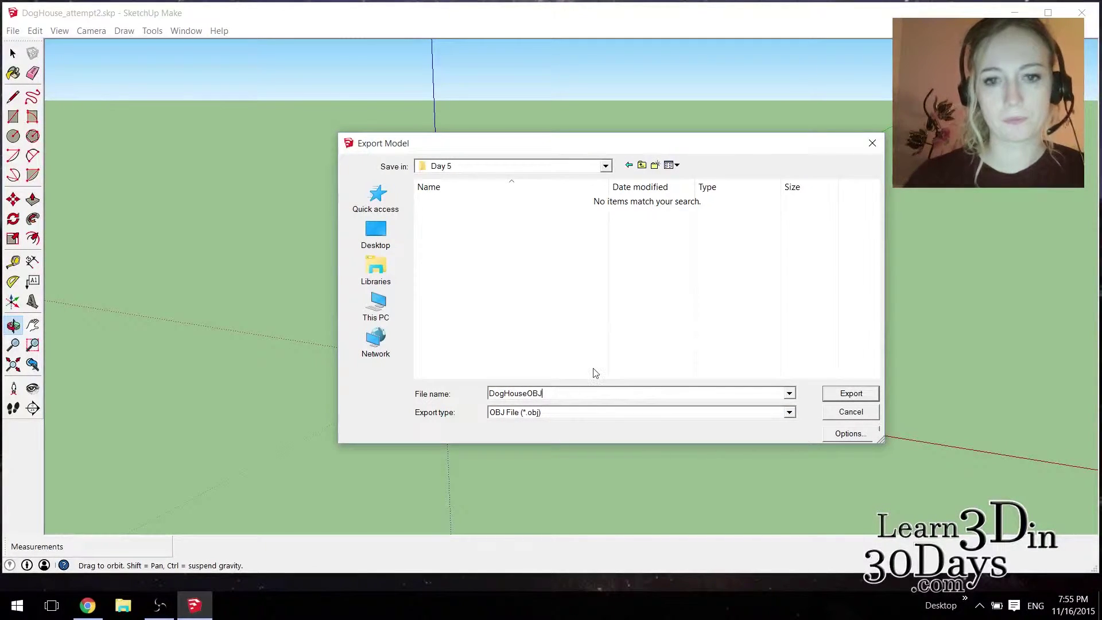
pyautogui.press('Return')
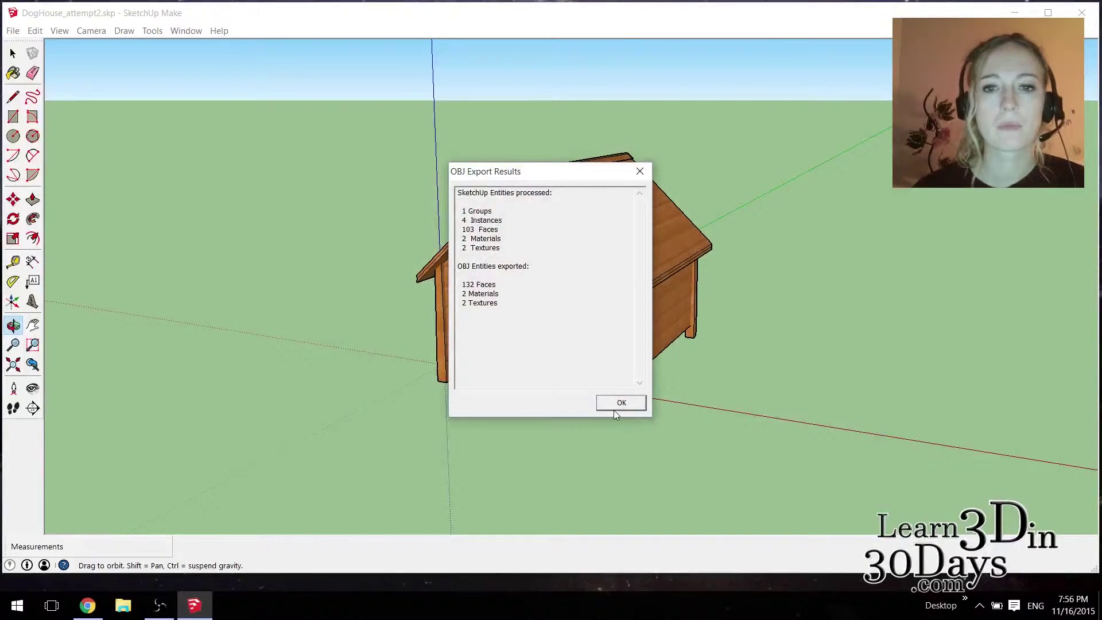
pyautogui.click(617, 404)
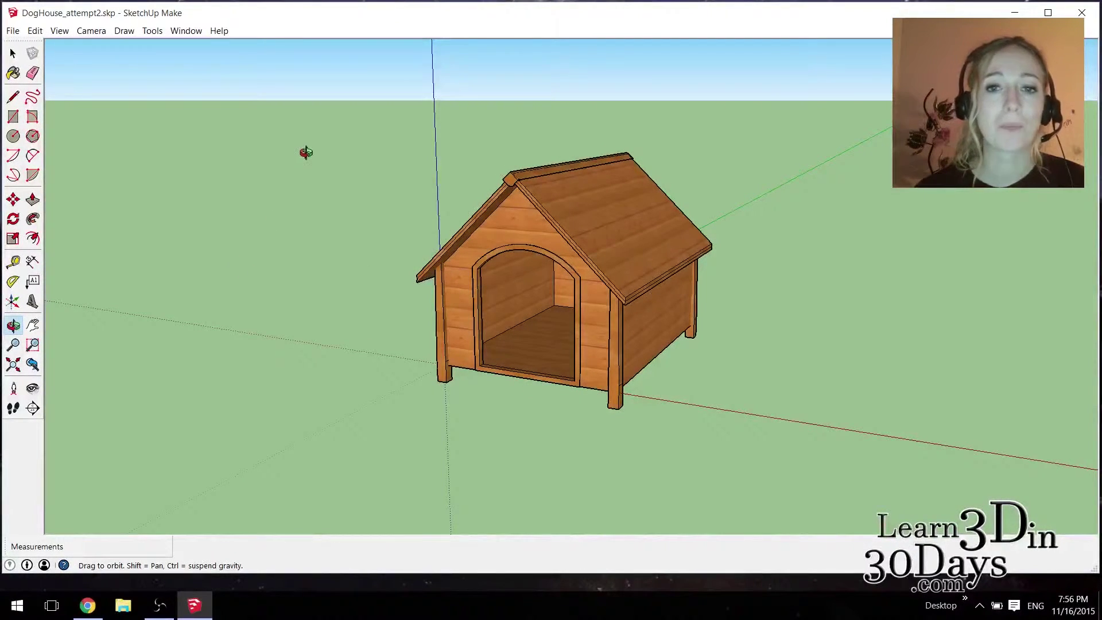
# Look up STL in the Extension Warehouse and open the SketchUp STL extension's page.
pyautogui.click(180, 30)
pyautogui.click(236, 256)
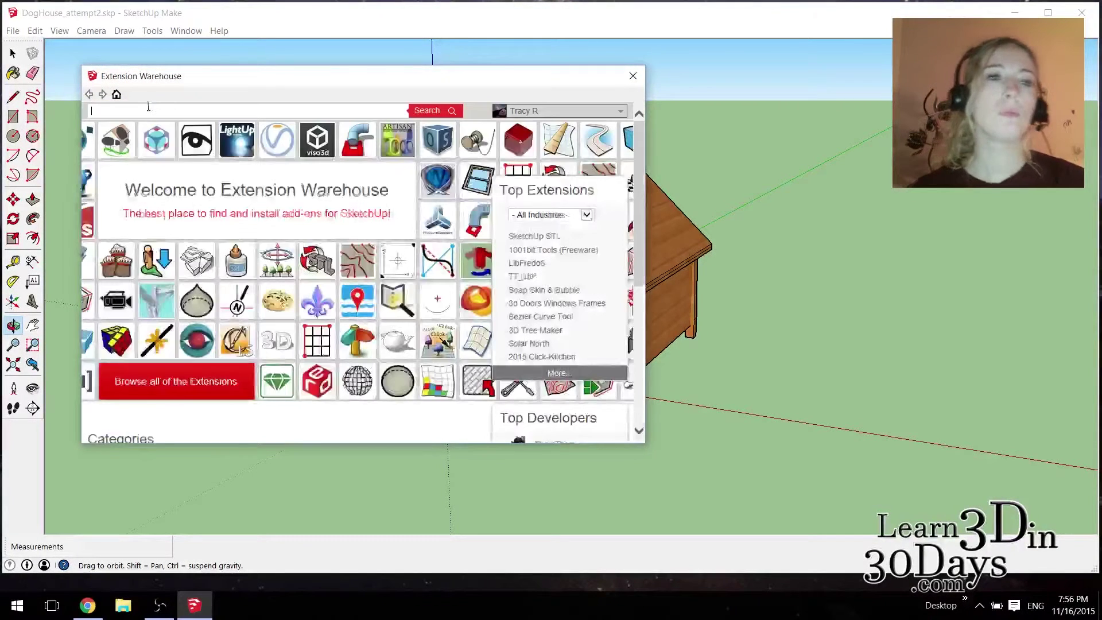
pyautogui.click(121, 112)
pyautogui.write('STL')
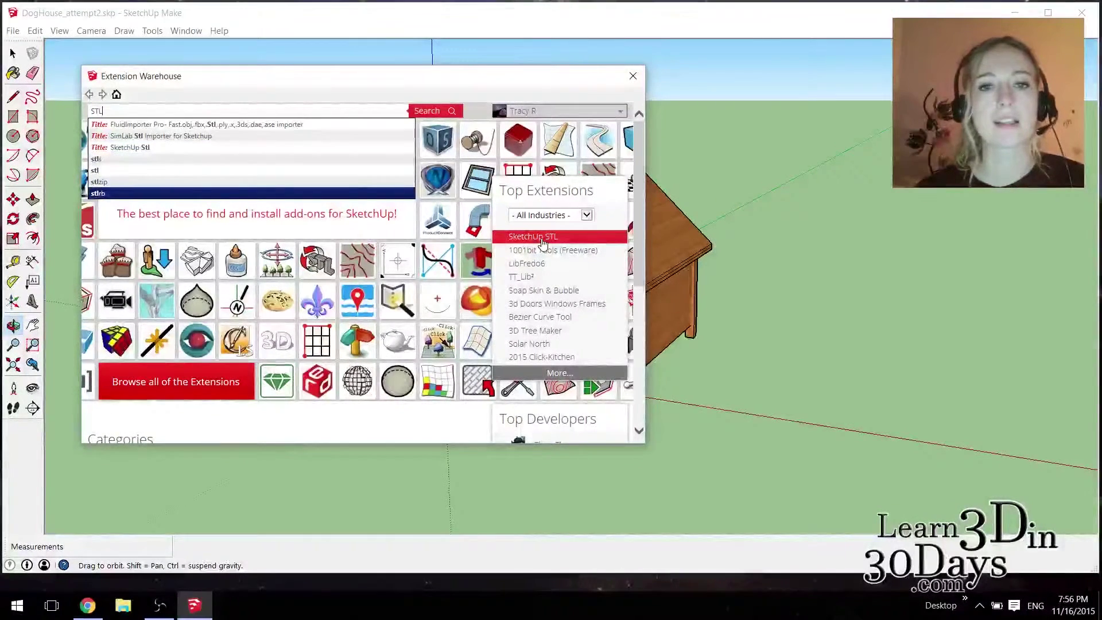
pyautogui.click(542, 239)
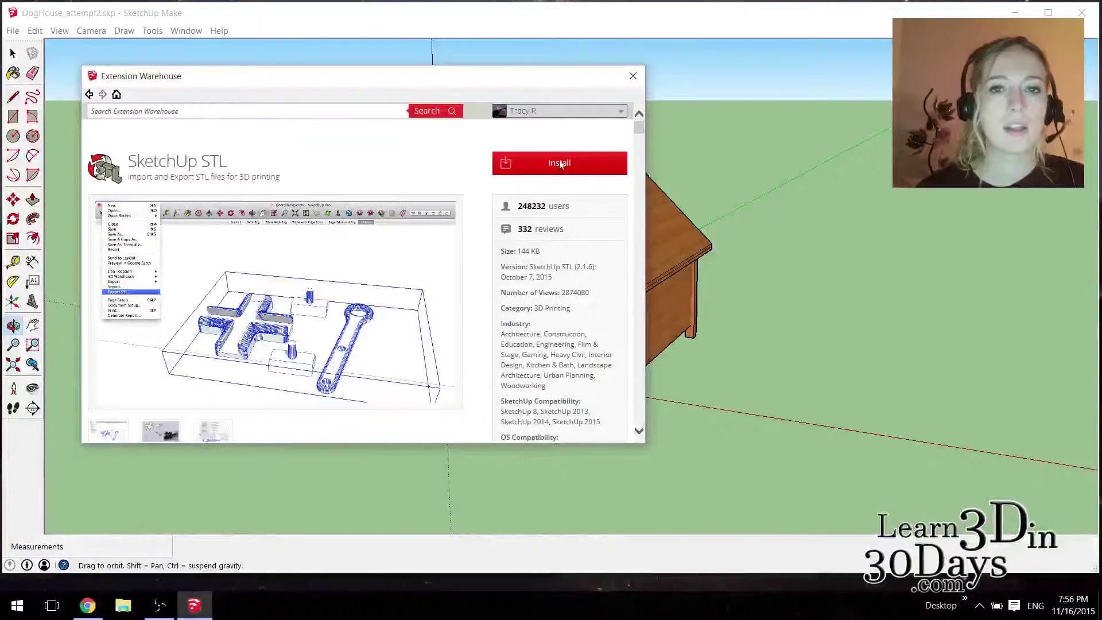
# Install the SketchUp STL extension, allowing it file system access, and close the Extension Warehouse.
pyautogui.click(560, 164)
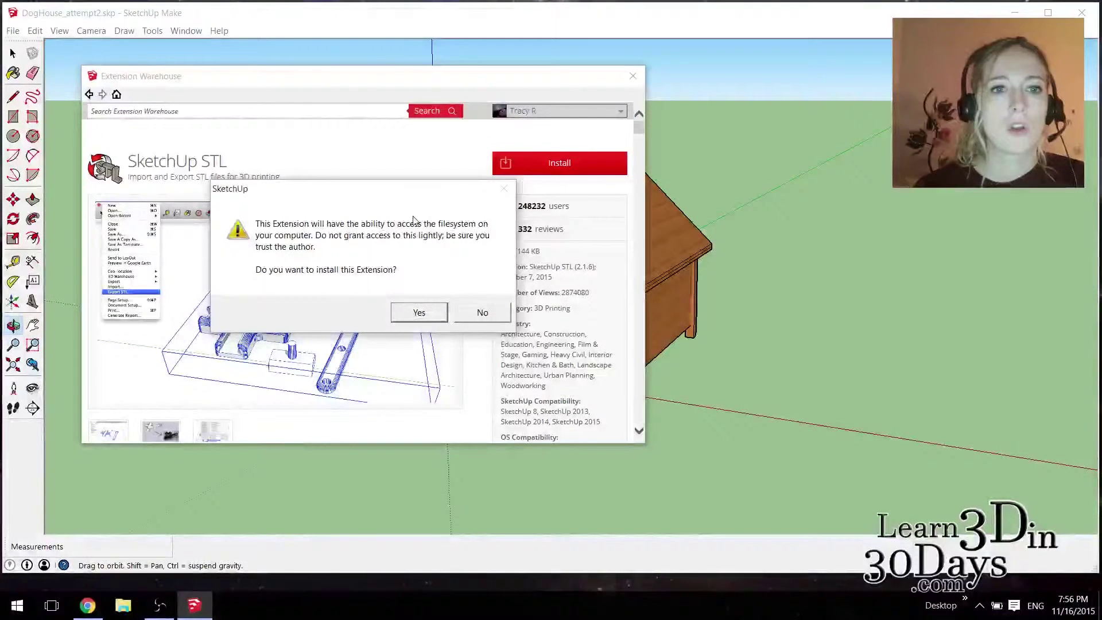
pyautogui.click(418, 314)
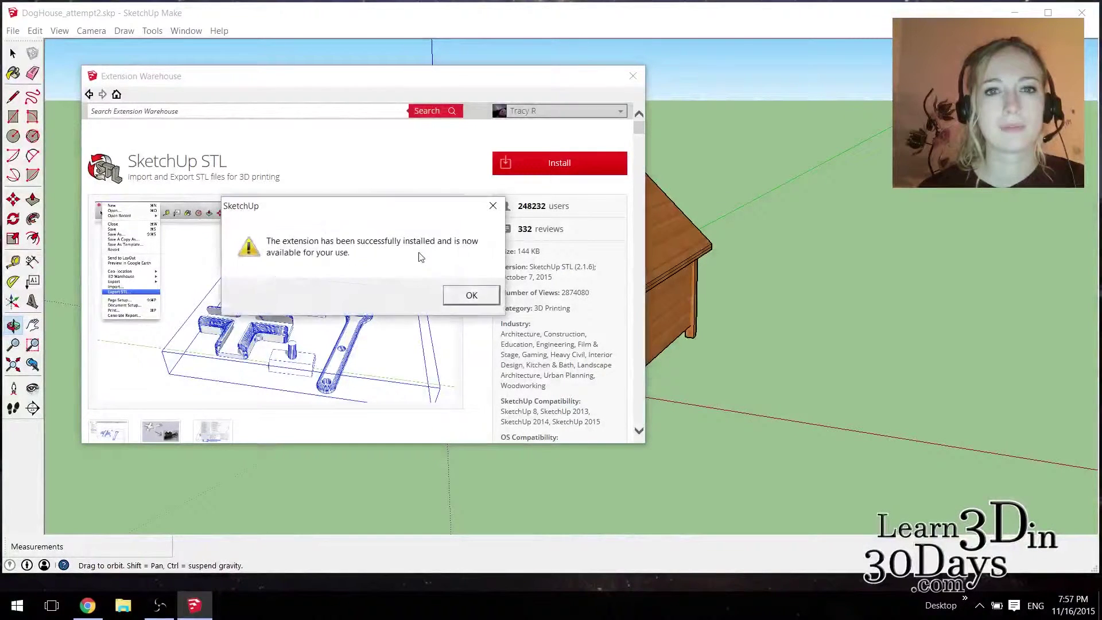
pyautogui.click(471, 296)
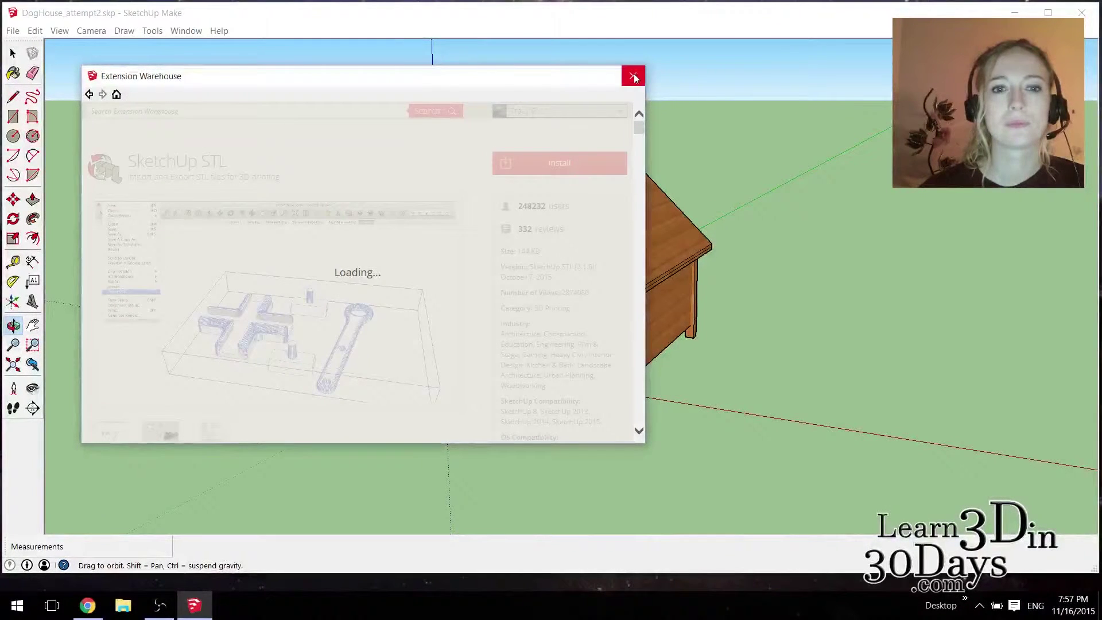
pyautogui.click(634, 77)
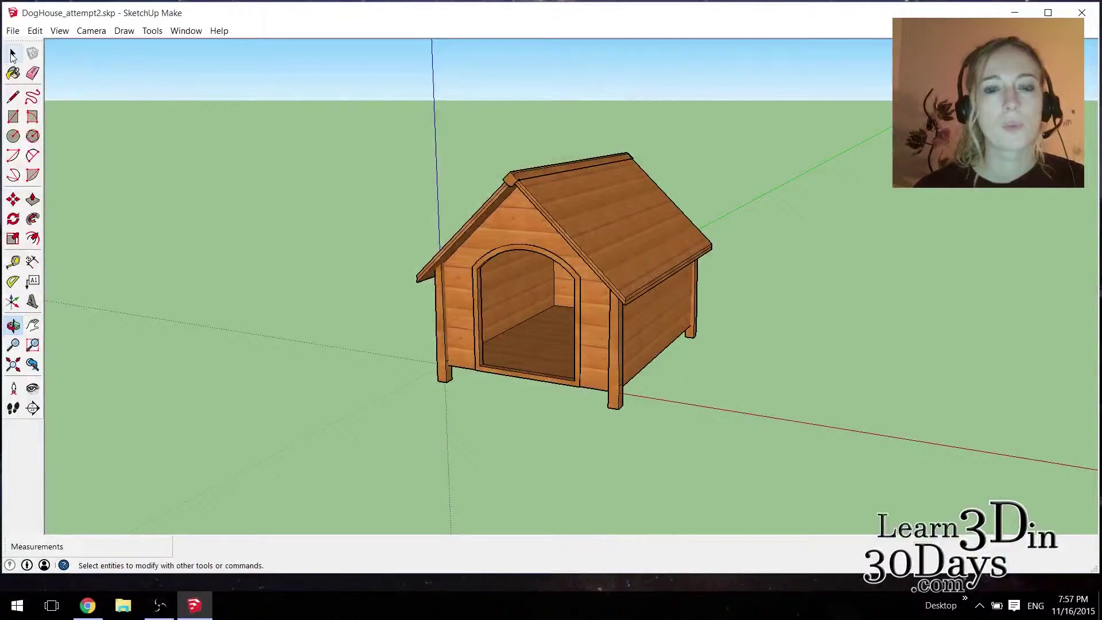
# Export the whole dog house as an ASCII STL in millimeters, saved as DogHouseSTL in the Day 5 folder.
pyautogui.click(13, 30)
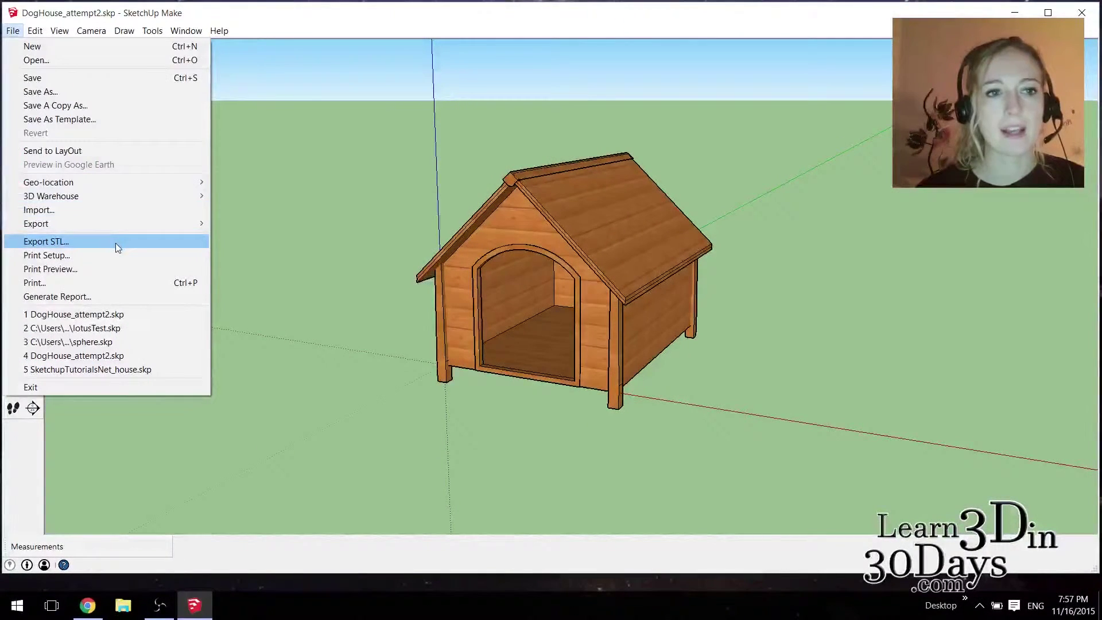
pyautogui.click(115, 243)
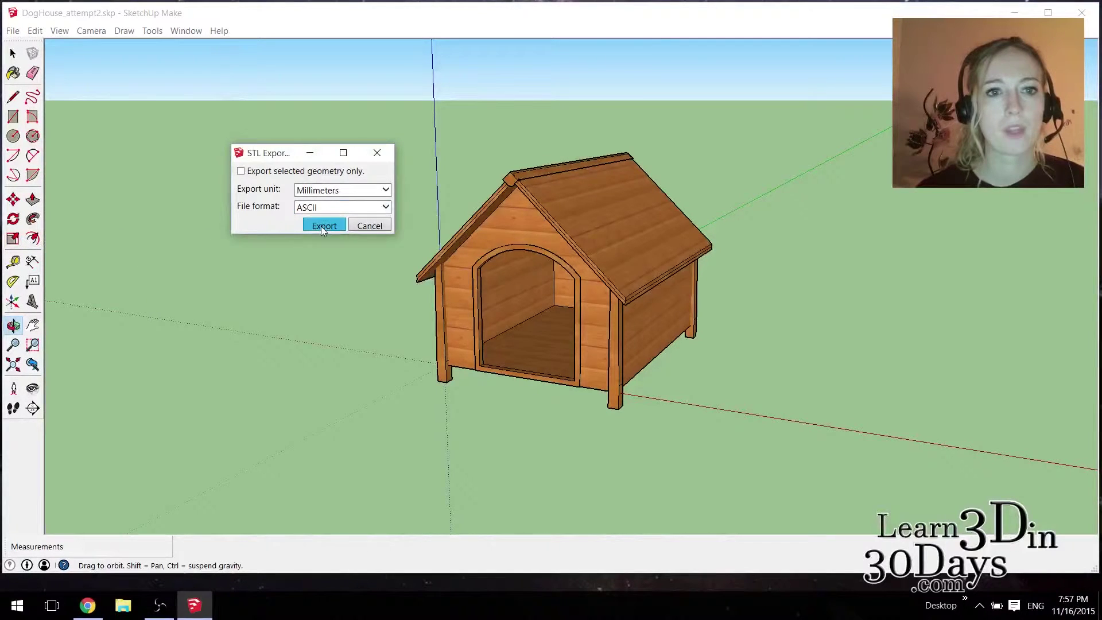
pyautogui.click(321, 226)
pyautogui.write('Do')
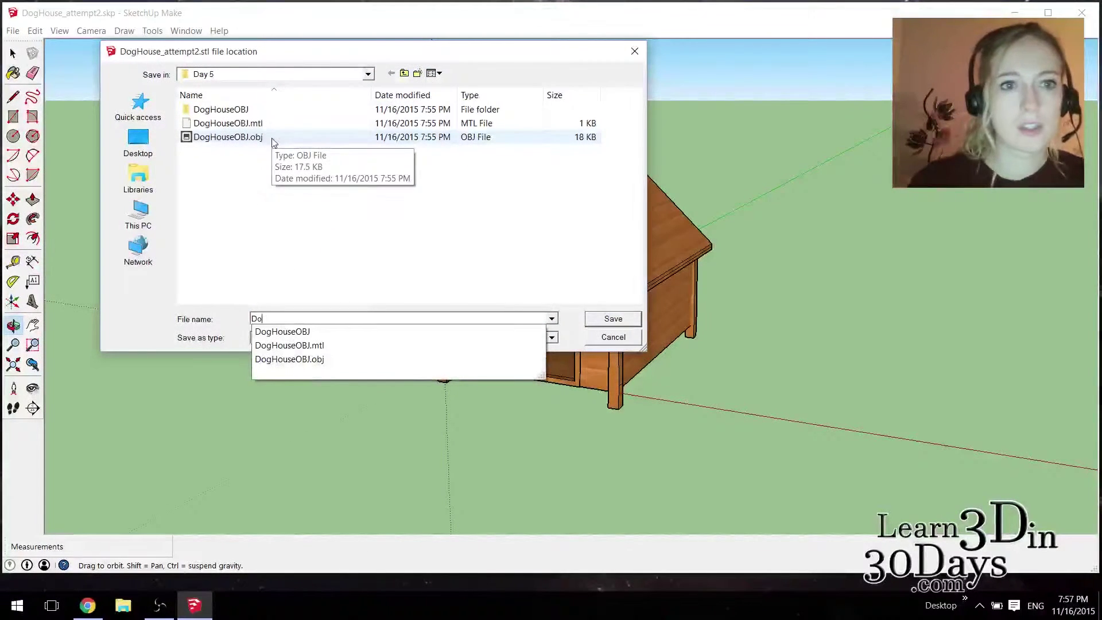
pyautogui.write('gHouseS')
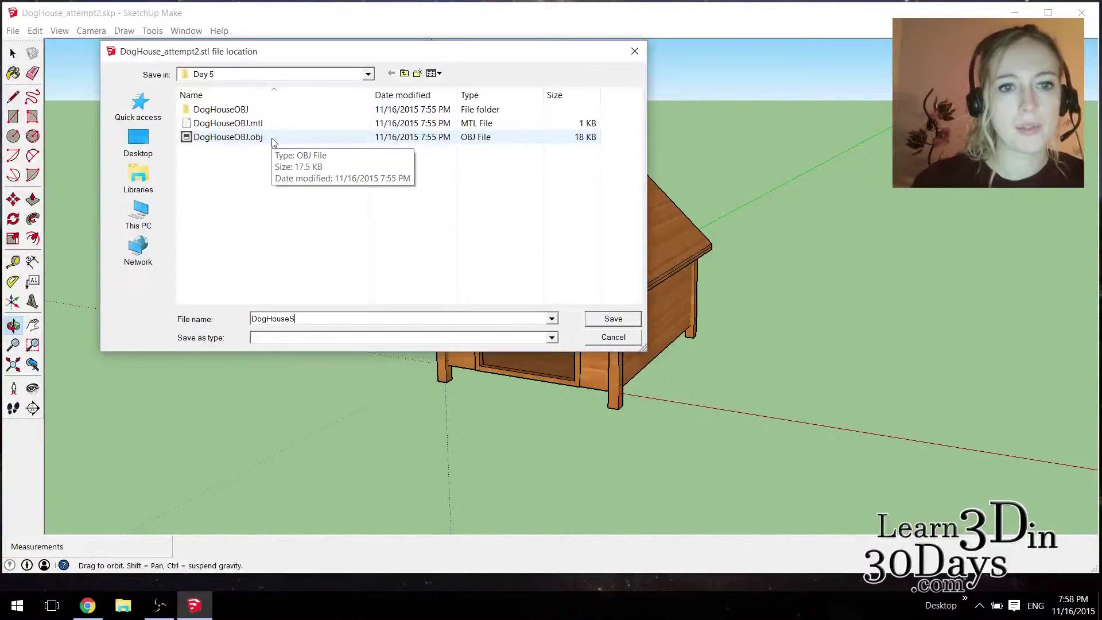
pyautogui.press('Return')
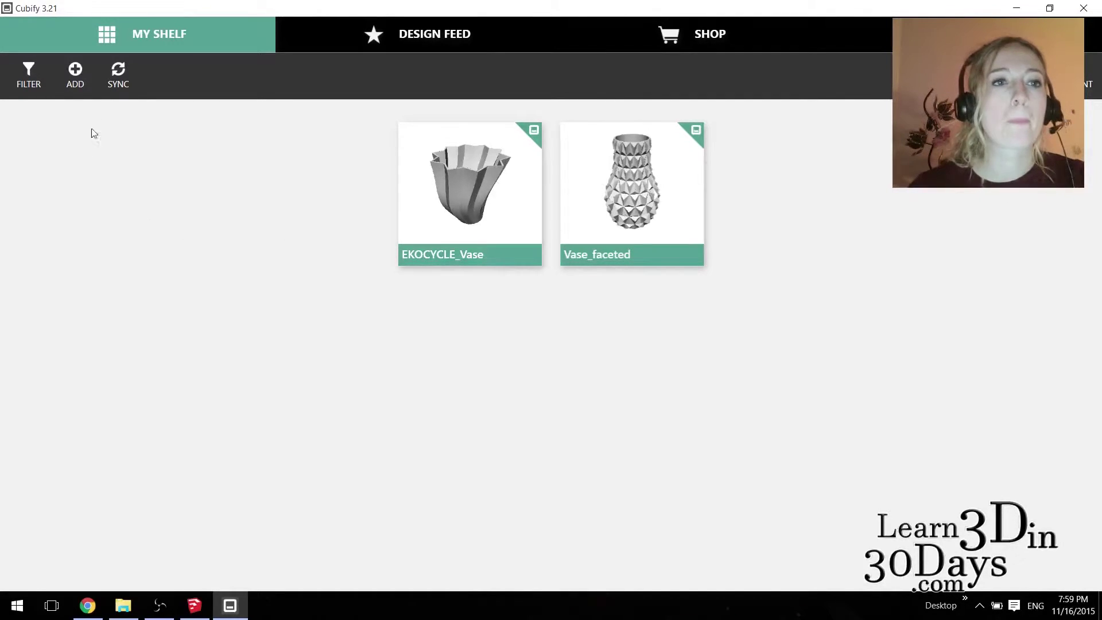
# In Cubify, add DogHouseOBJ.obj and DogHouseSTL.stl from the Day 5 folder to the shelf.
pyautogui.click(72, 78)
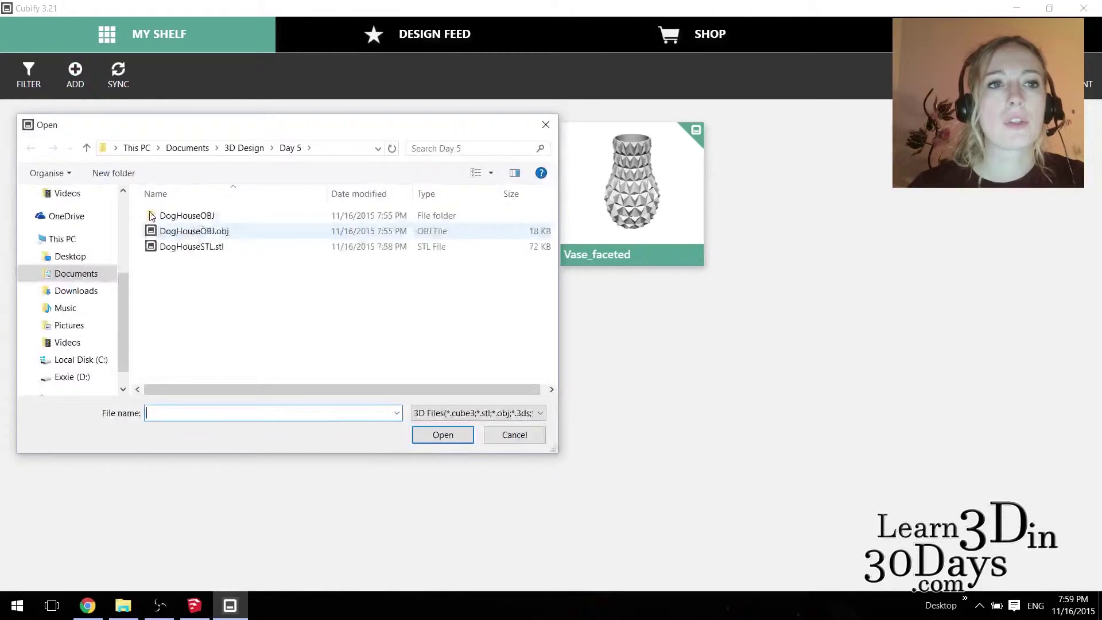
pyautogui.click(188, 232)
pyautogui.keyDown('shift'); pyautogui.click(199, 249); pyautogui.keyUp('shift')
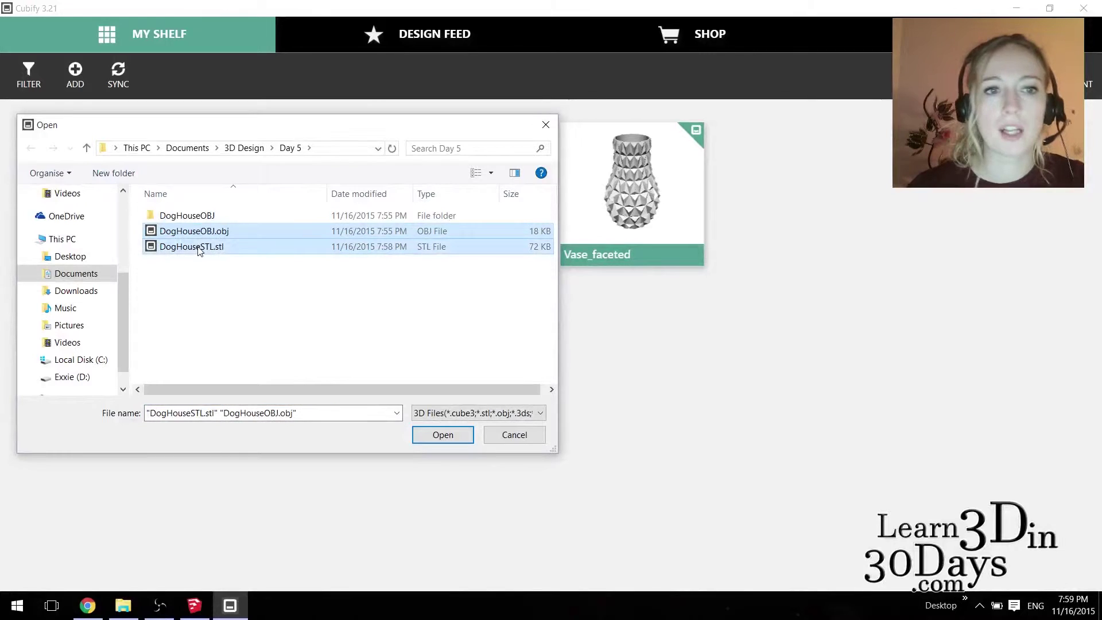
pyautogui.click(441, 435)
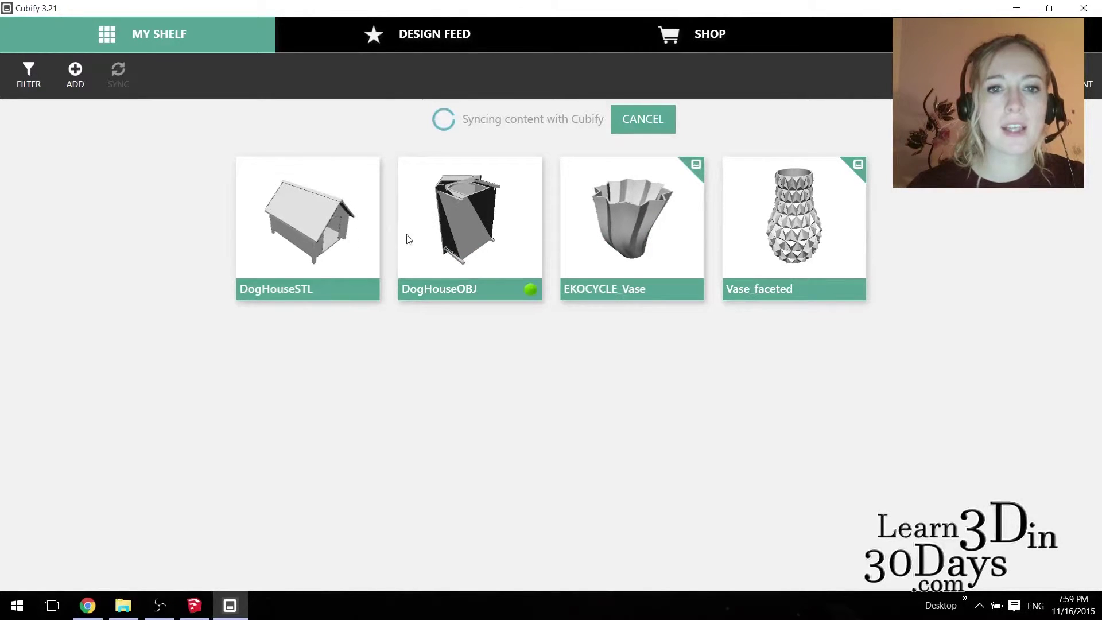
# Load DogHouseOBJ for printing although it is unanalyzed, and examine its geometry on the print bed from several angles.
pyautogui.click(467, 232)
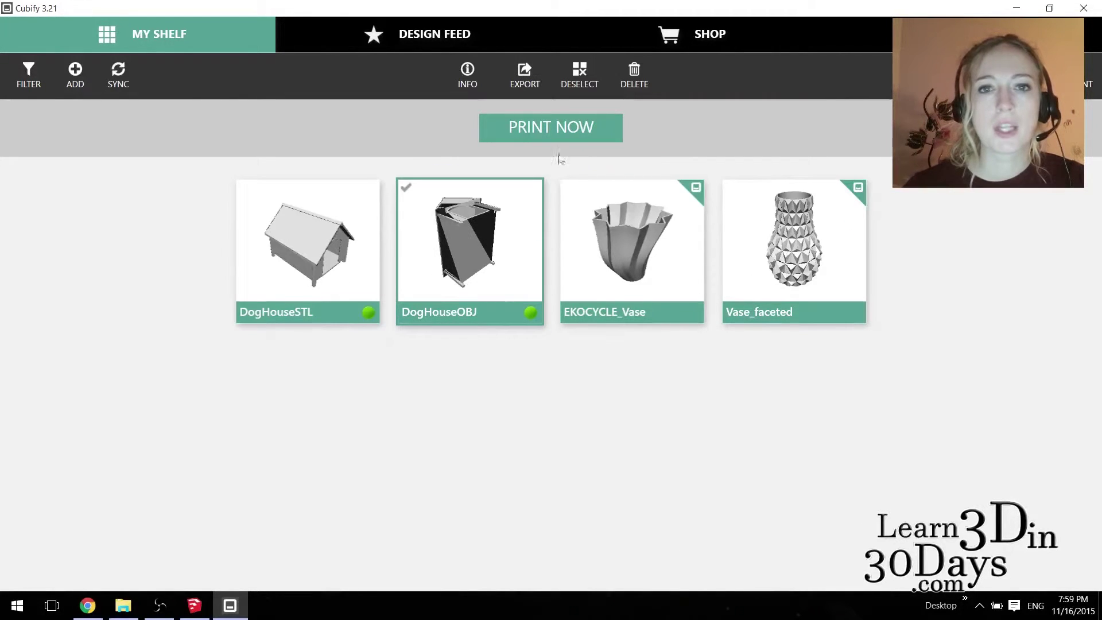
pyautogui.click(544, 129)
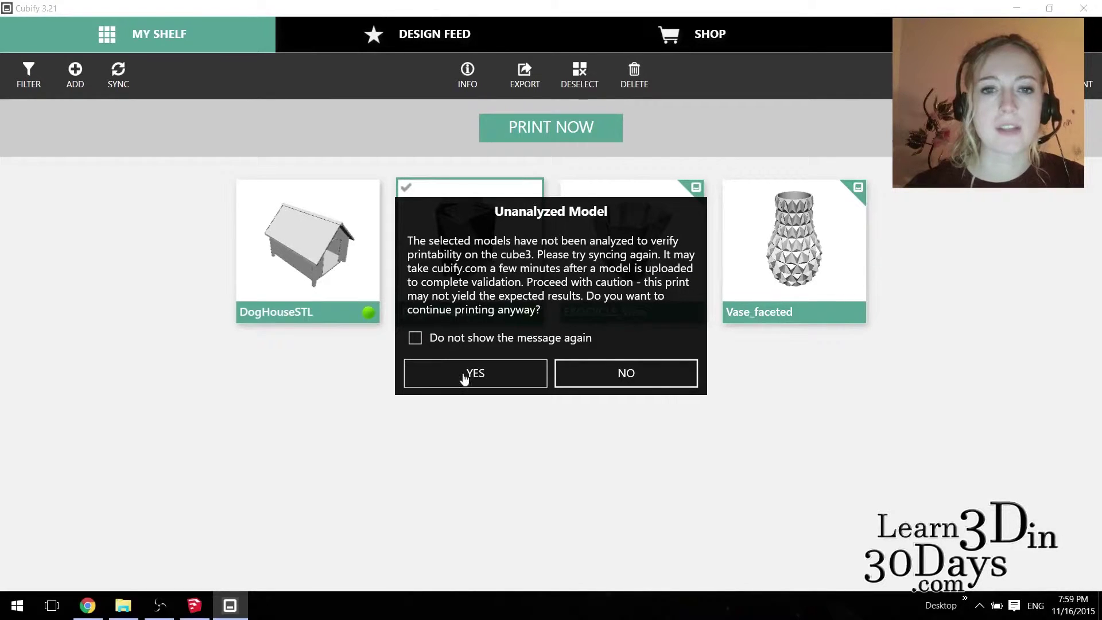
pyautogui.click(446, 374)
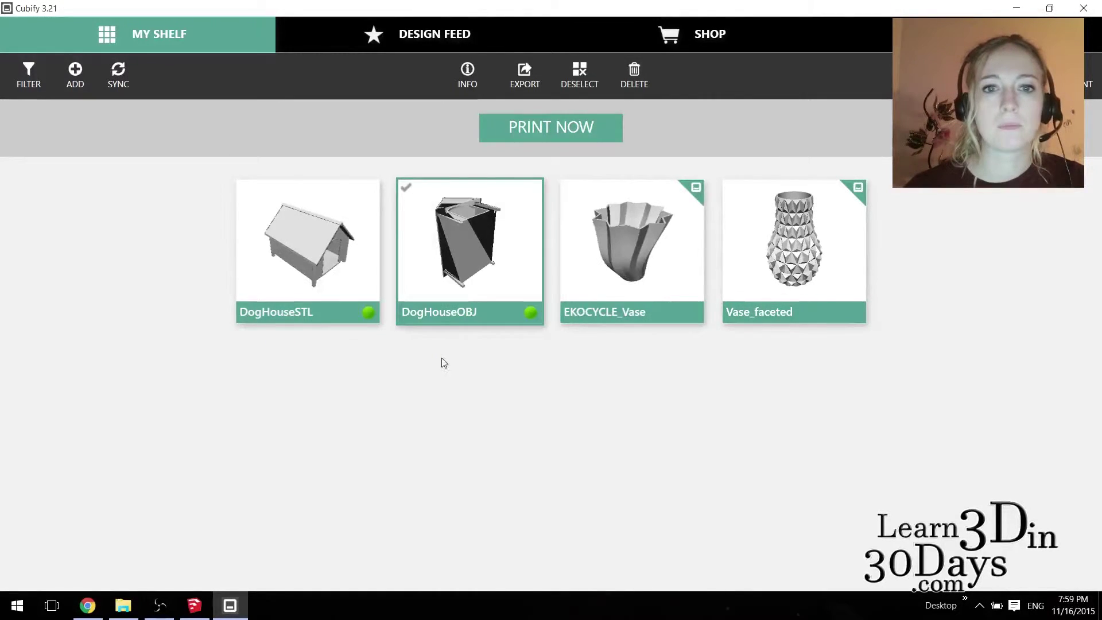
pyautogui.scroll(5, 602, 458)
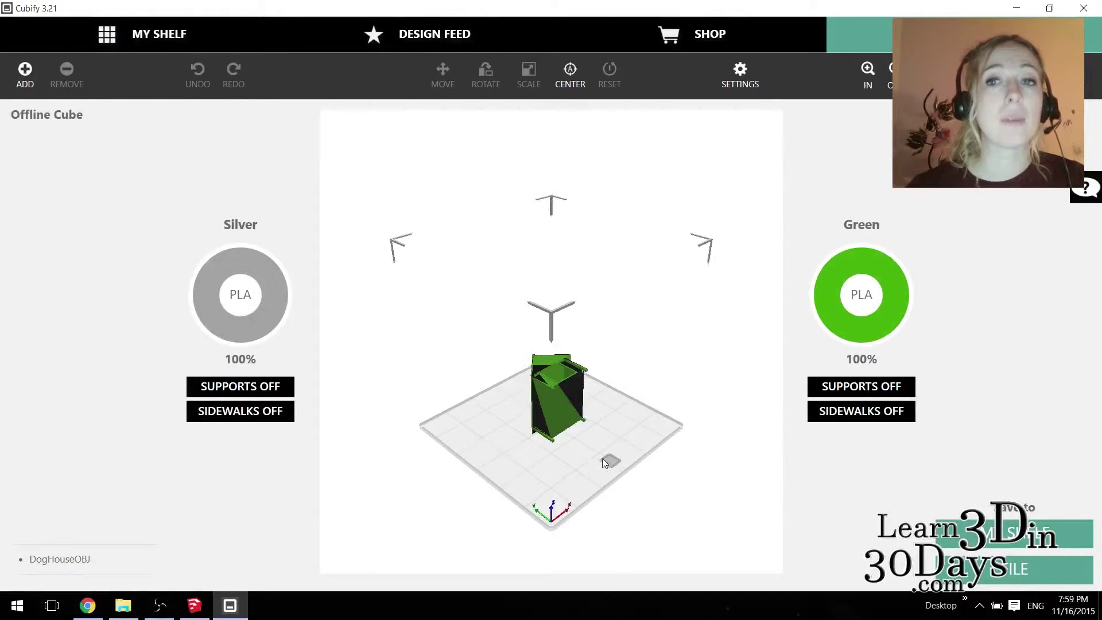
pyautogui.scroll(1, 606, 458)
pyautogui.moveTo(536, 483); pyautogui.dragTo(660, 256, button='middle')
pyautogui.scroll(4, 543, 518)
pyautogui.moveTo(582, 552); pyautogui.dragTo(654, 588, button='middle')
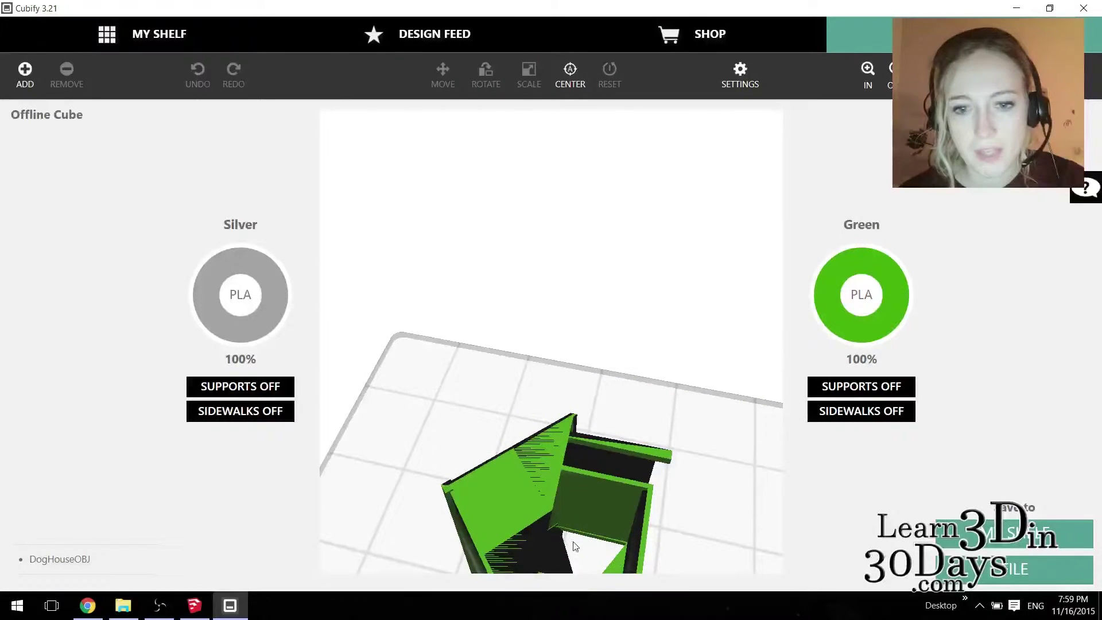
pyautogui.moveTo(600, 551); pyautogui.dragTo(561, 539, button='middle')
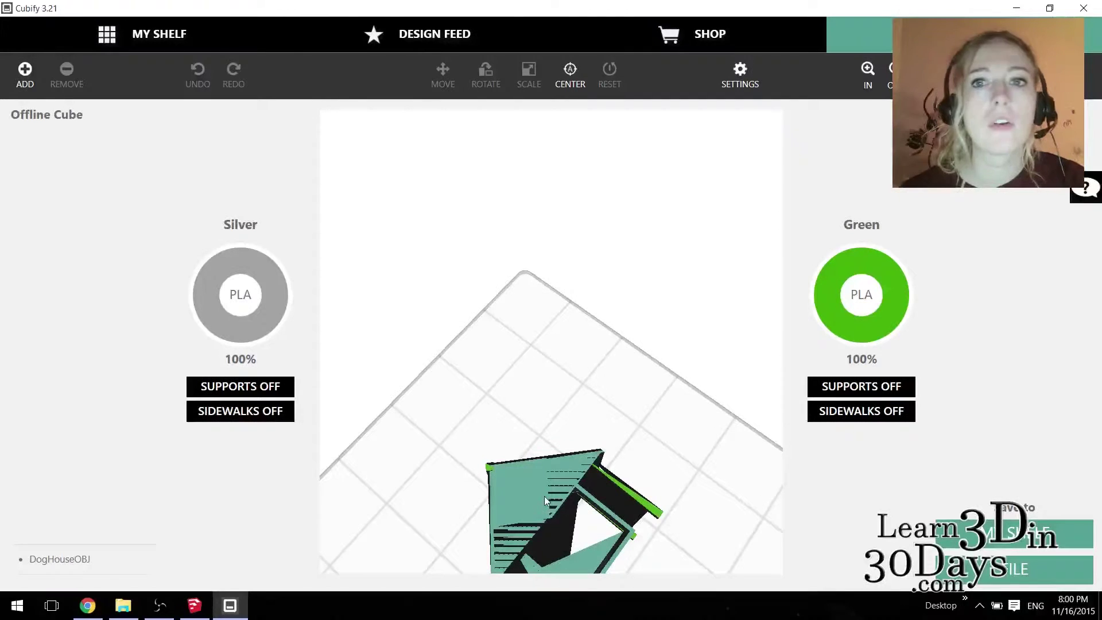
# Return to the shelf and delete the DogHouseOBJ model from it.
pyautogui.click(139, 39)
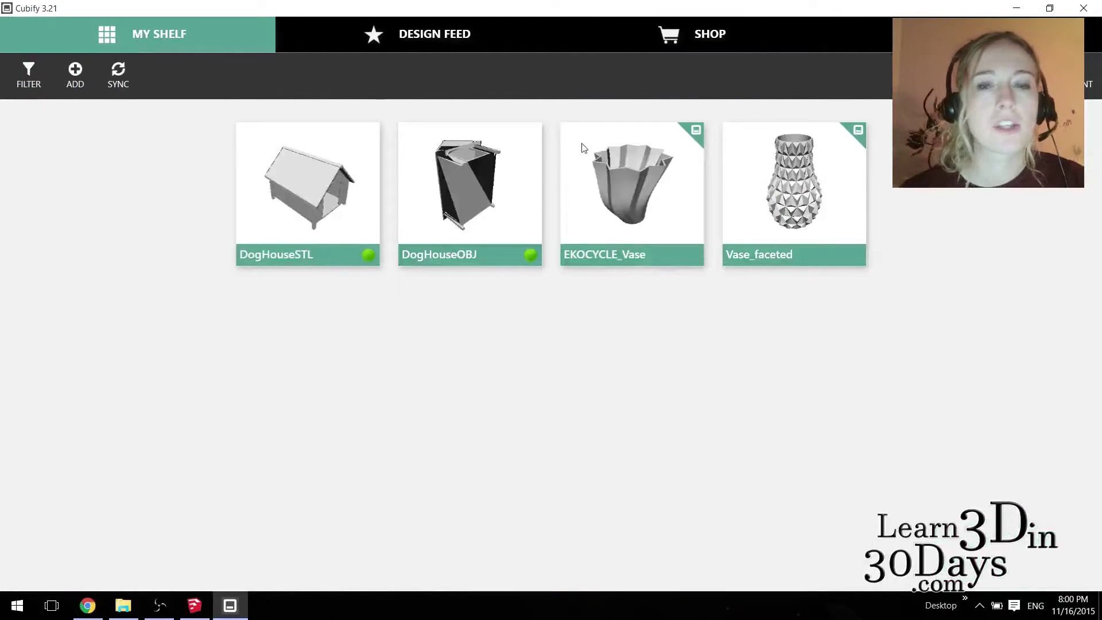
pyautogui.click(438, 218)
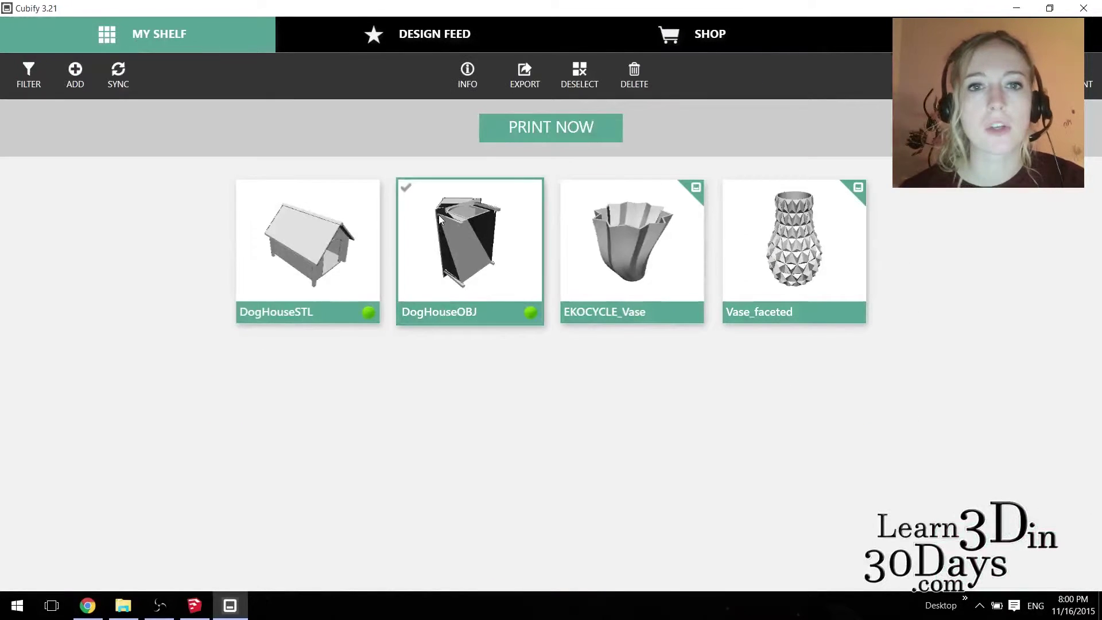
pyautogui.click(635, 78)
pyautogui.click(503, 325)
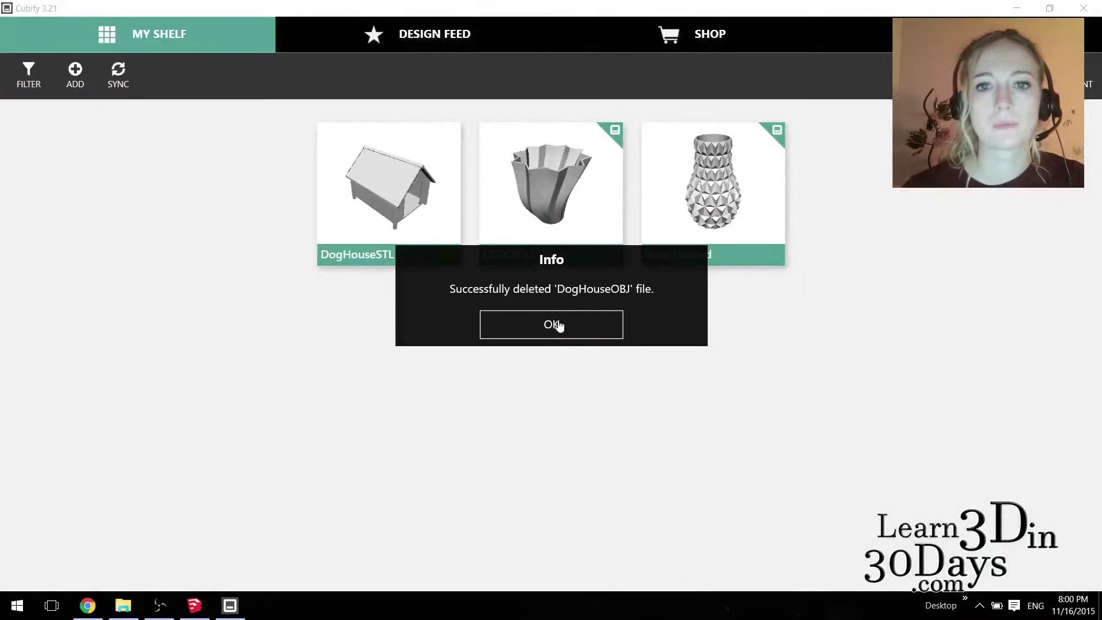
pyautogui.click(558, 323)
# Load the DogHouseSTL model onto the print bed, continuing although it is unanalyzed.
pyautogui.click(387, 183)
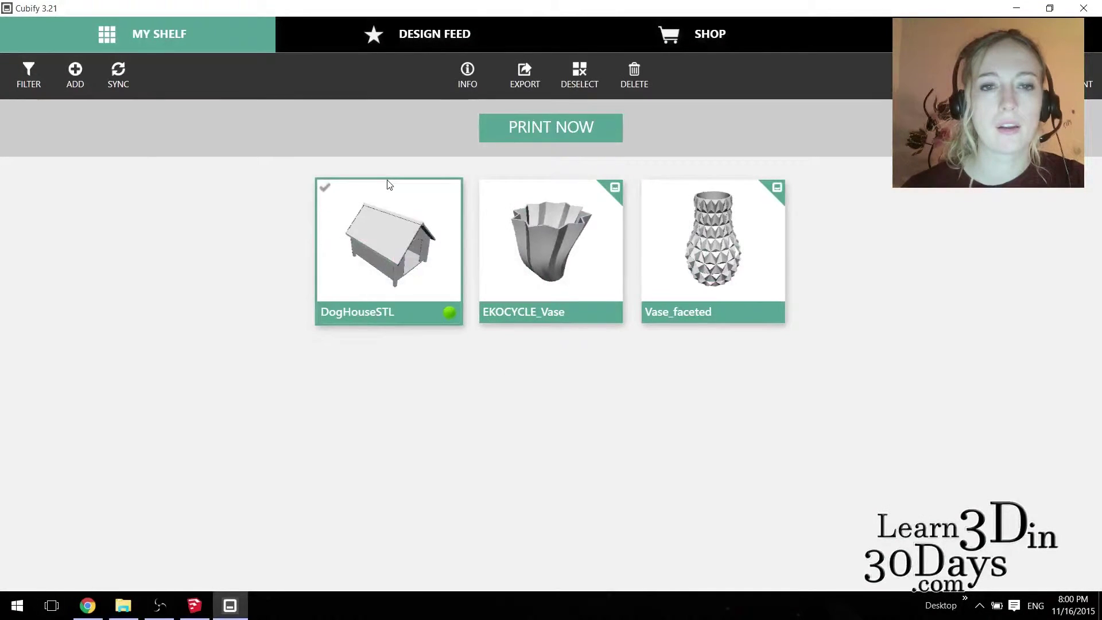
pyautogui.click(536, 128)
pyautogui.click(475, 373)
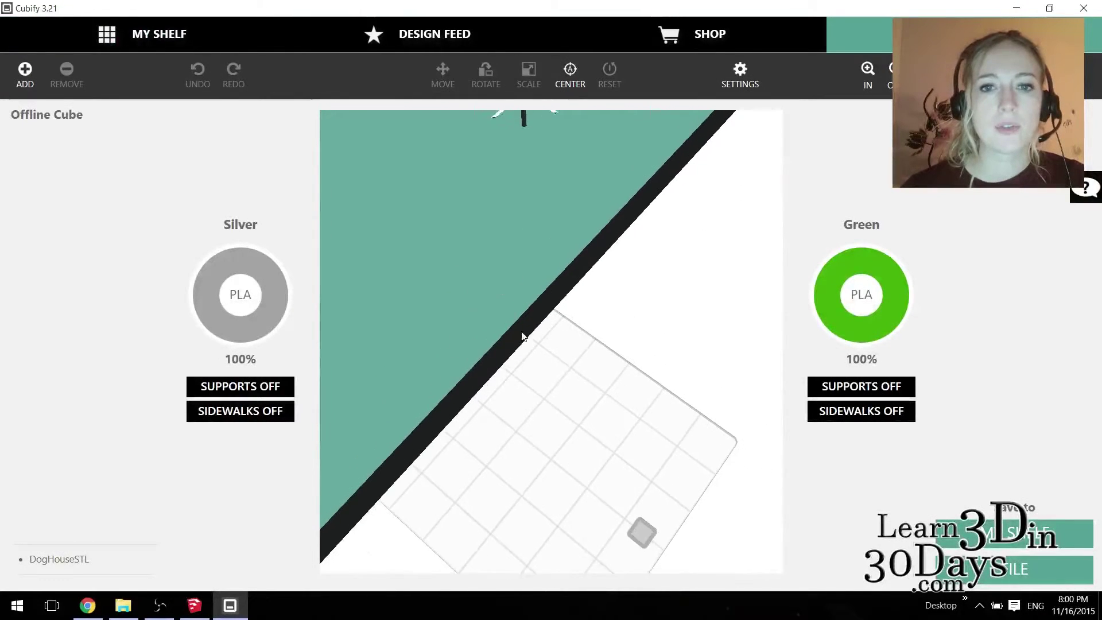
# Select the oversized dog house, shrink it with free scaling, and center it on the print bed.
pyautogui.moveTo(473, 292); pyautogui.dragTo(500, 249)
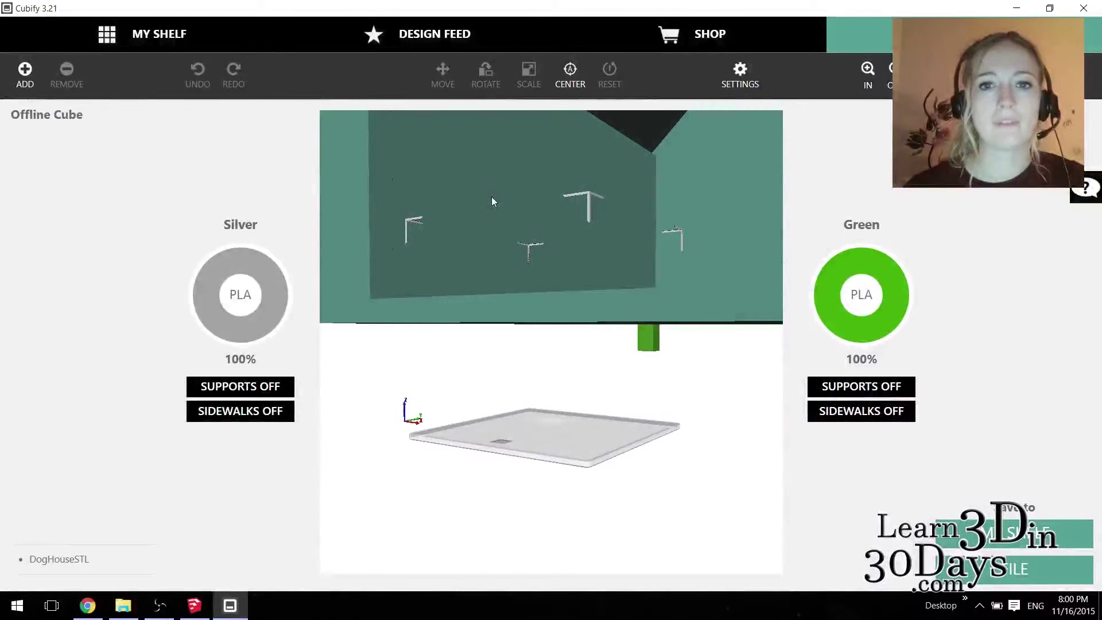
pyautogui.click(439, 167)
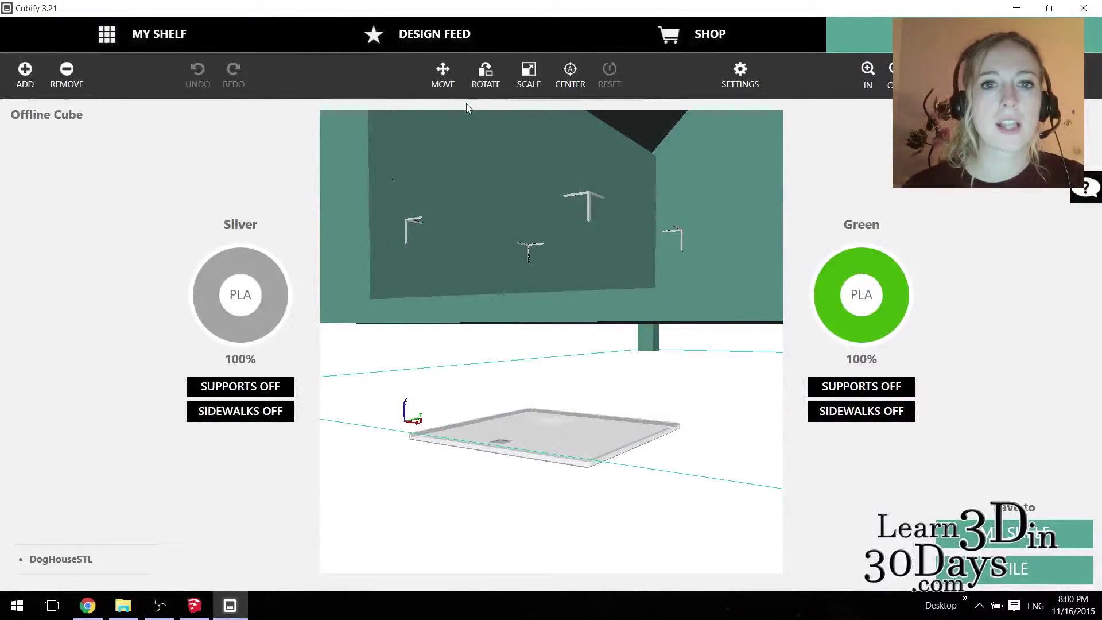
pyautogui.click(529, 80)
pyautogui.click(450, 183)
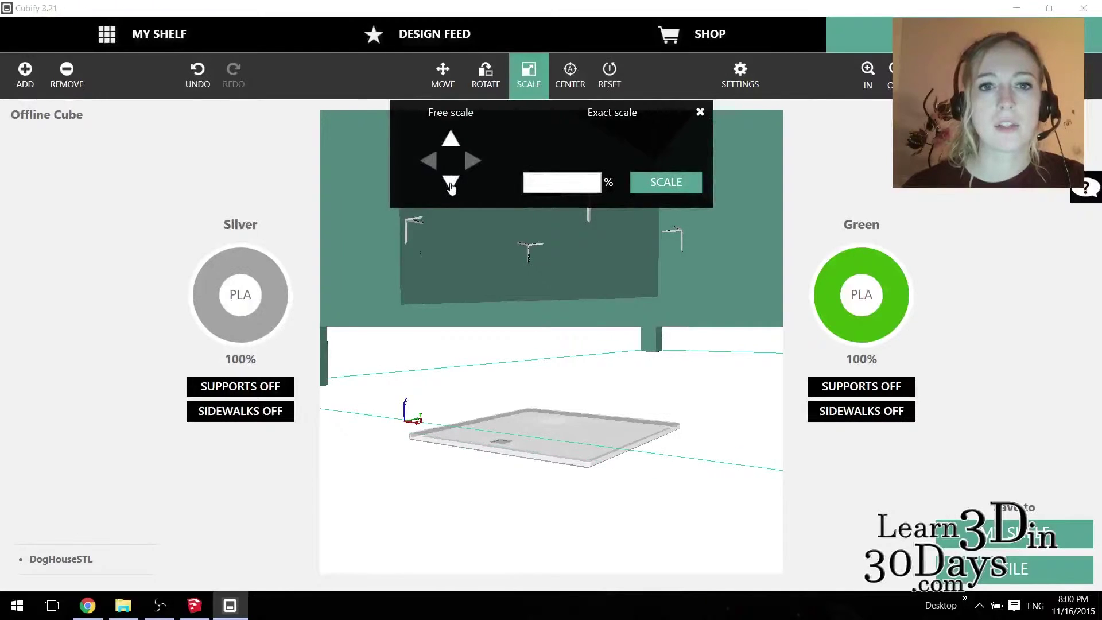
pyautogui.click(450, 183)
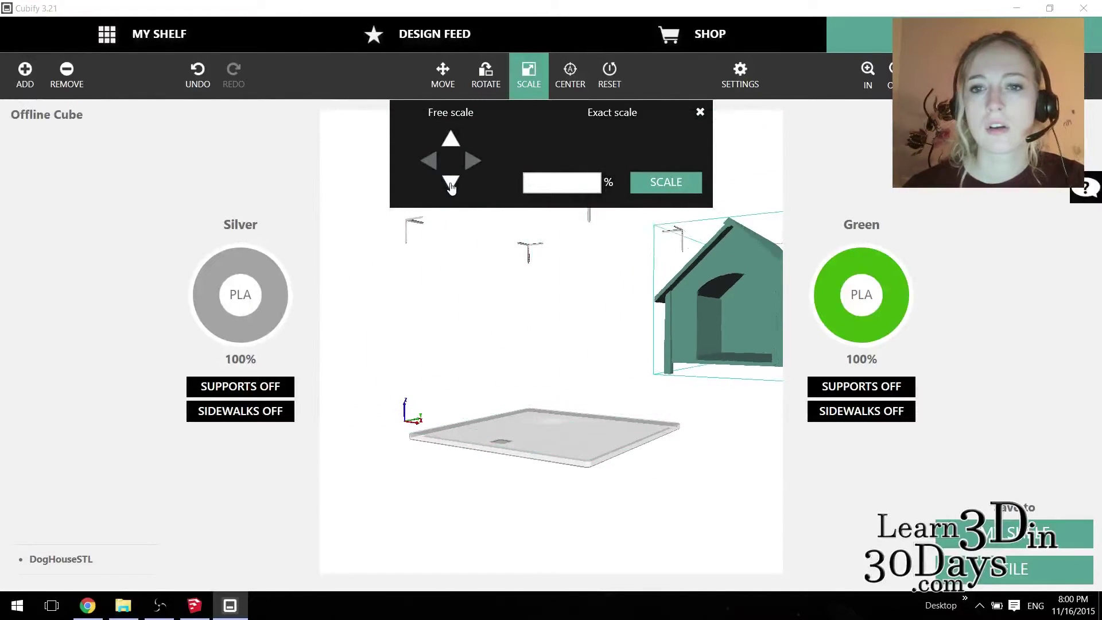
pyautogui.click(571, 73)
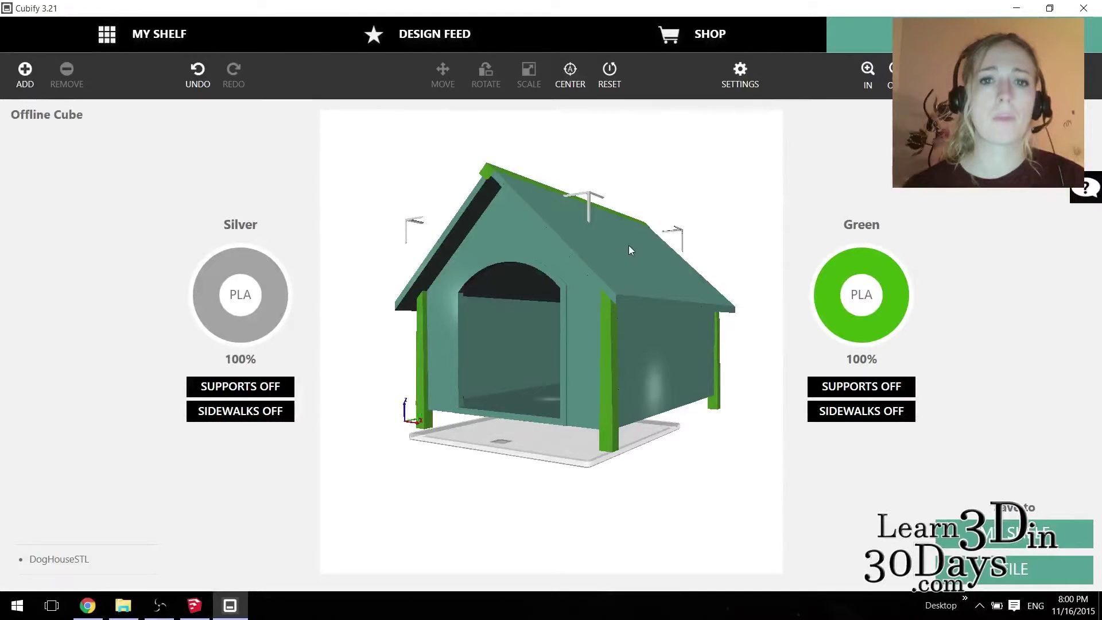
# Scale the dog house down further until its footprint fits within the print bed, and center it again.
pyautogui.click(569, 298)
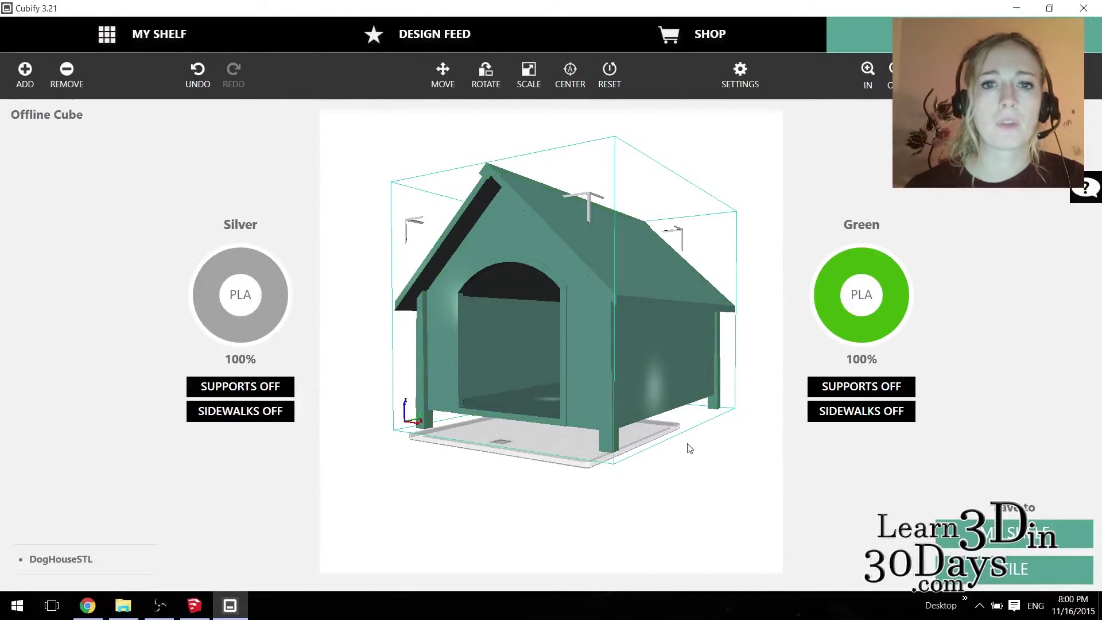
pyautogui.click(528, 75)
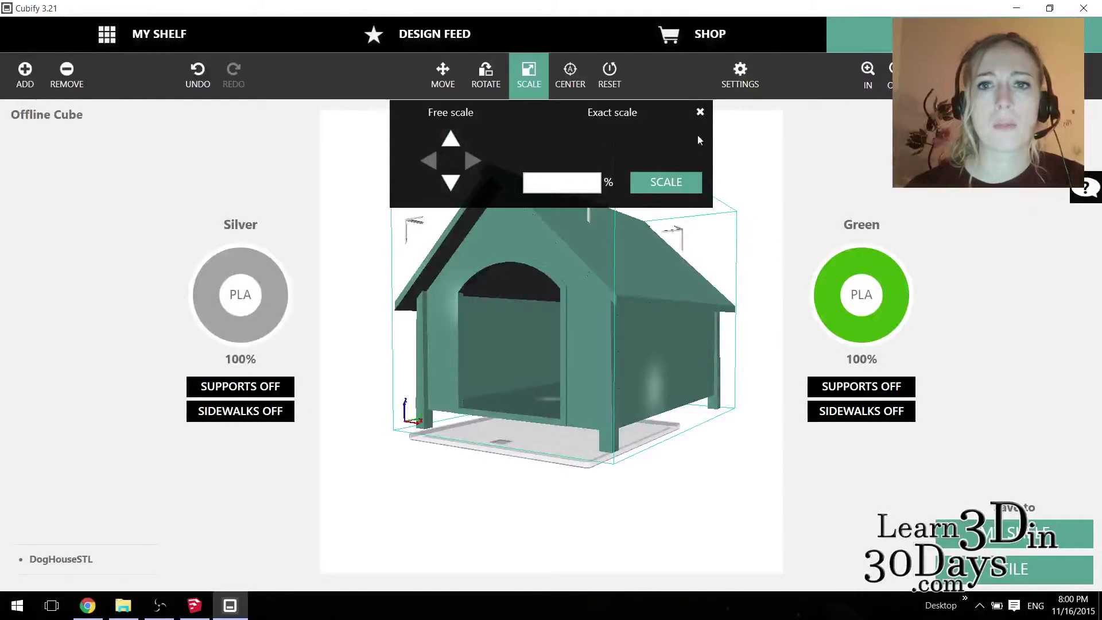
pyautogui.click(451, 182)
pyautogui.click(569, 75)
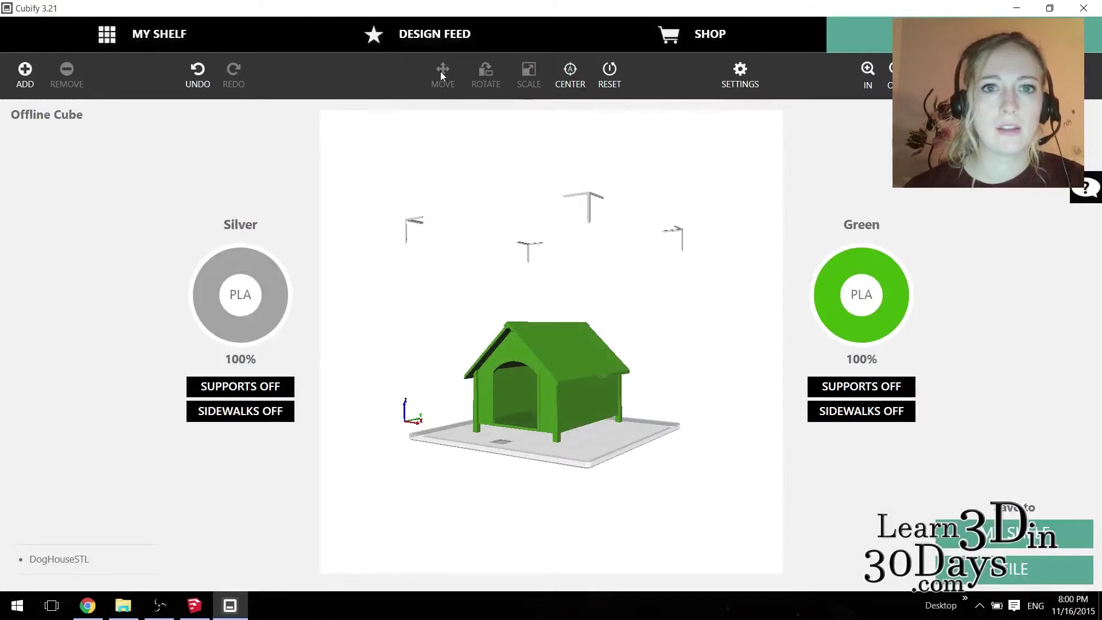
# Reduce the dog house a little more with free scaling, leaving a clear margin around it on the bed.
pyautogui.click(608, 394)
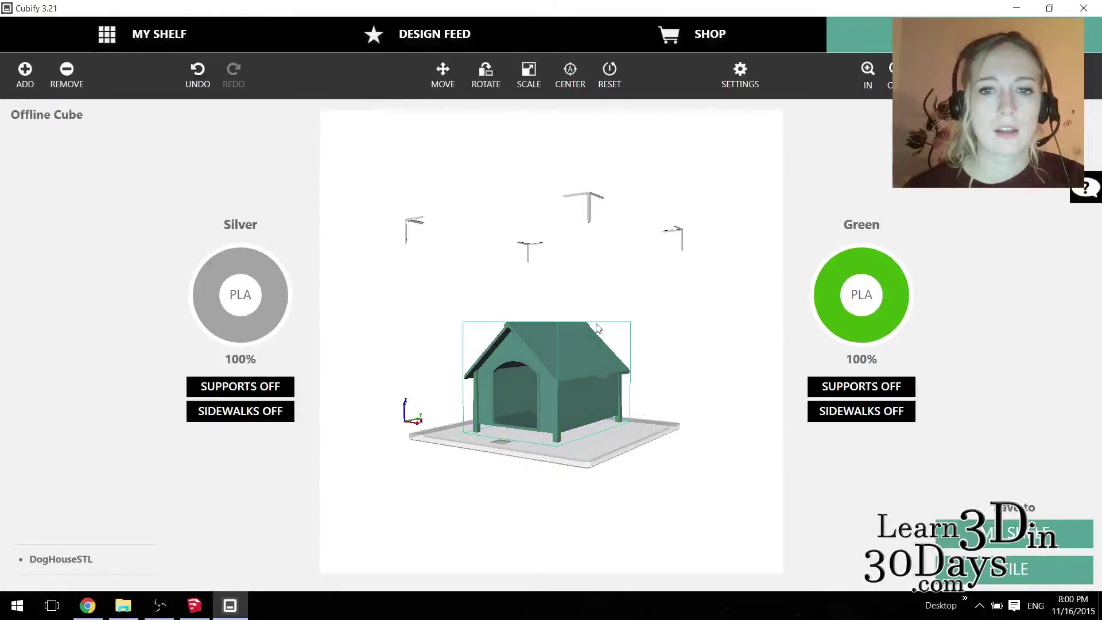
pyautogui.click(528, 76)
pyautogui.click(450, 182)
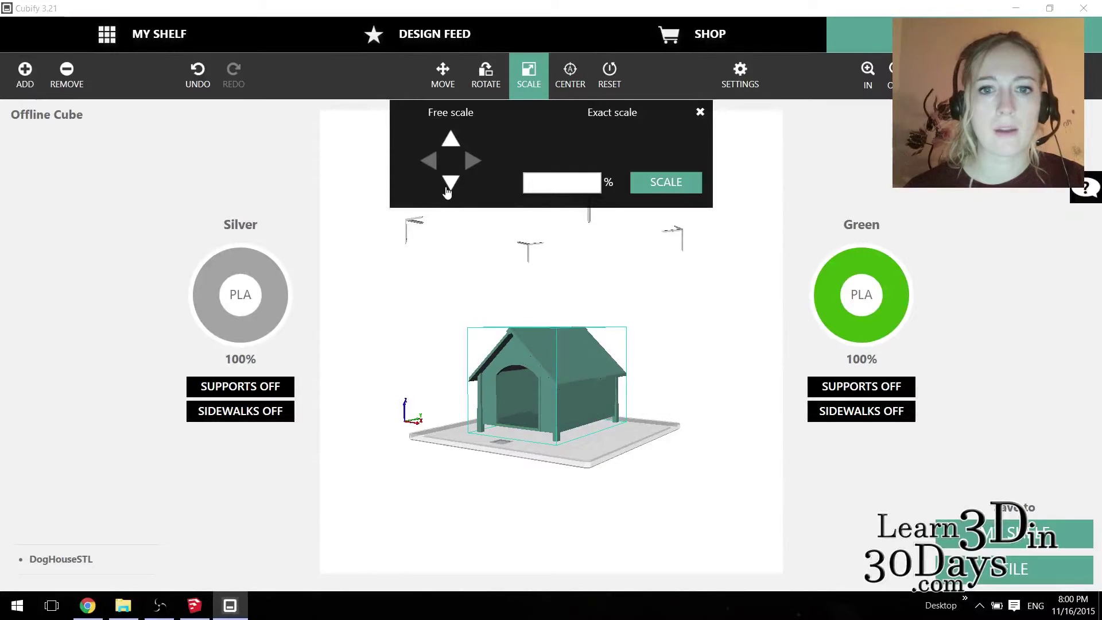
pyautogui.click(700, 112)
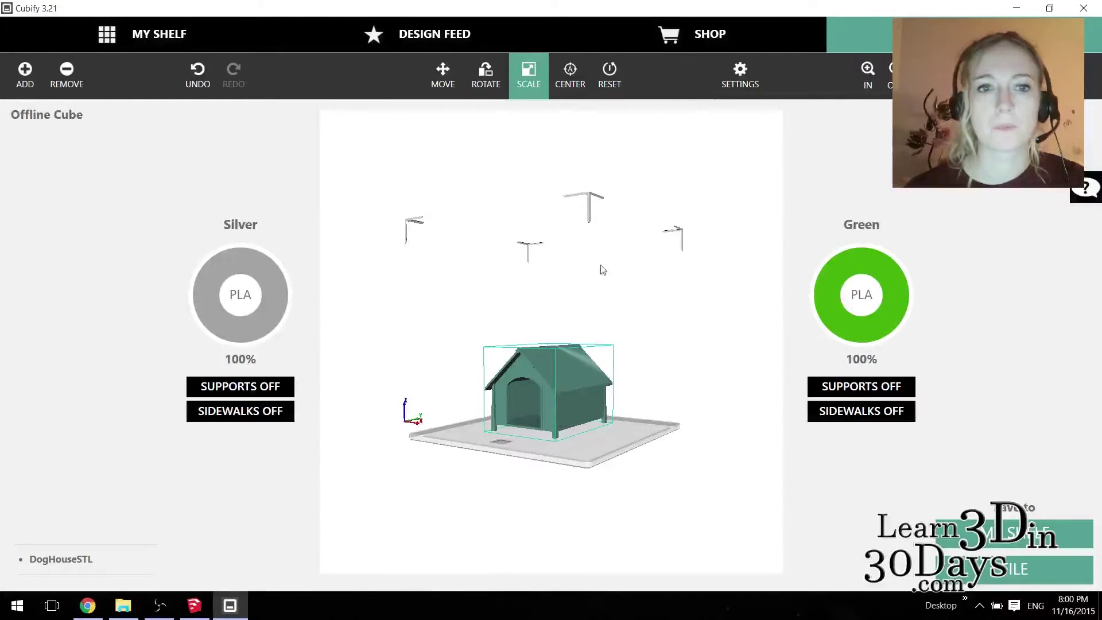
# Fine-tune the dog house's scale from the front, enlarging it slightly while keeping it within the print bed.
pyautogui.moveTo(564, 411); pyautogui.dragTo(469, 436)
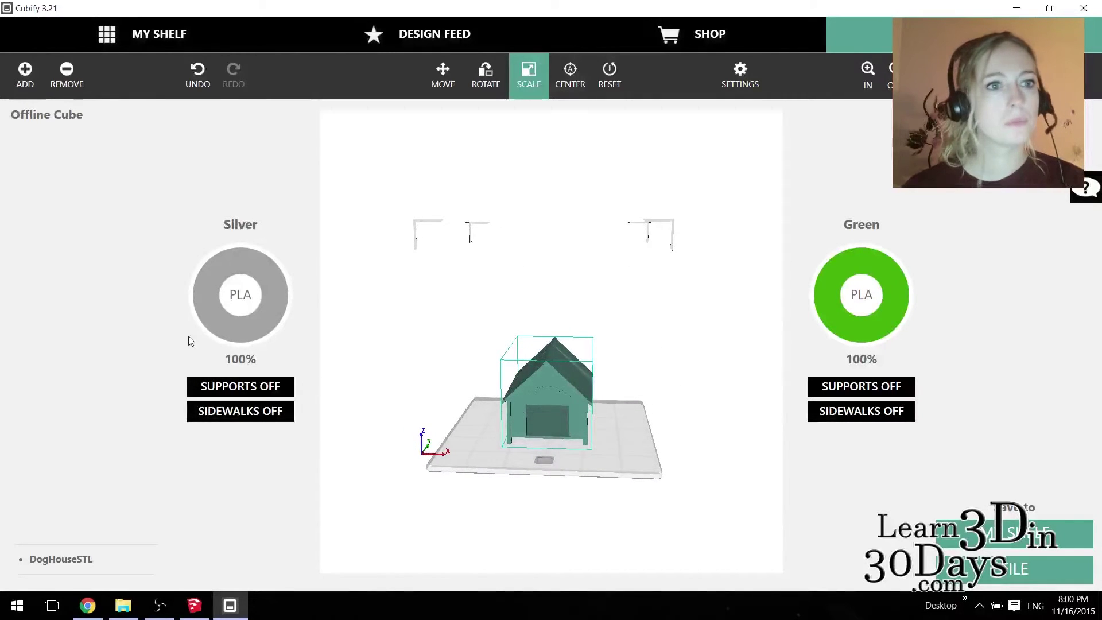
pyautogui.scroll(7, 621, 469)
pyautogui.scroll(-7, 620, 469)
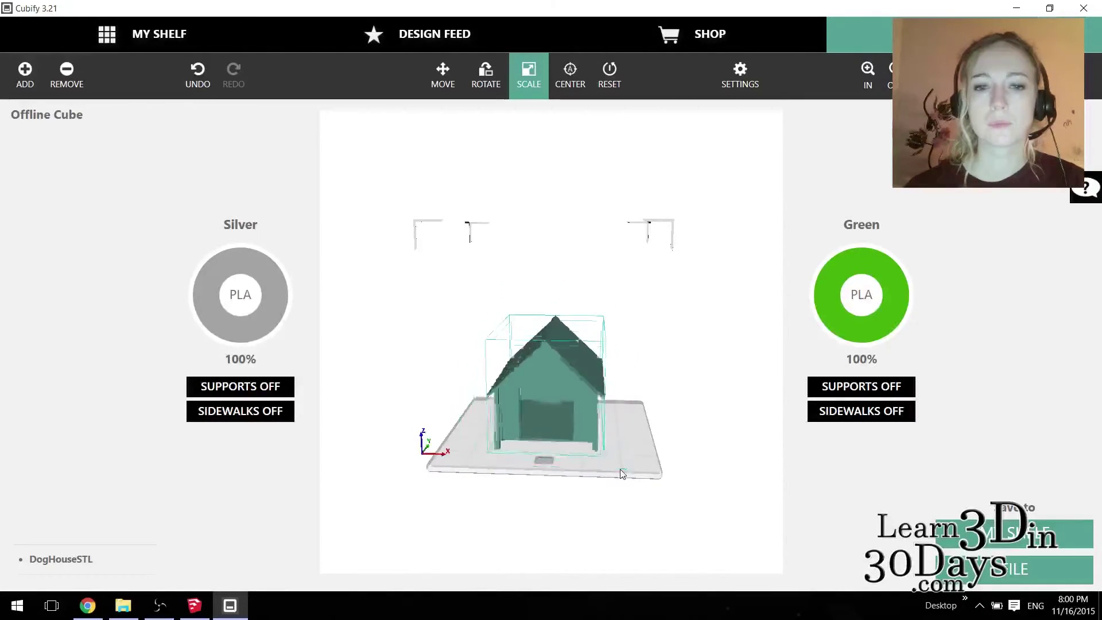
pyautogui.scroll(4, 620, 470)
pyautogui.scroll(-4, 620, 471)
pyautogui.scroll(1, 618, 470)
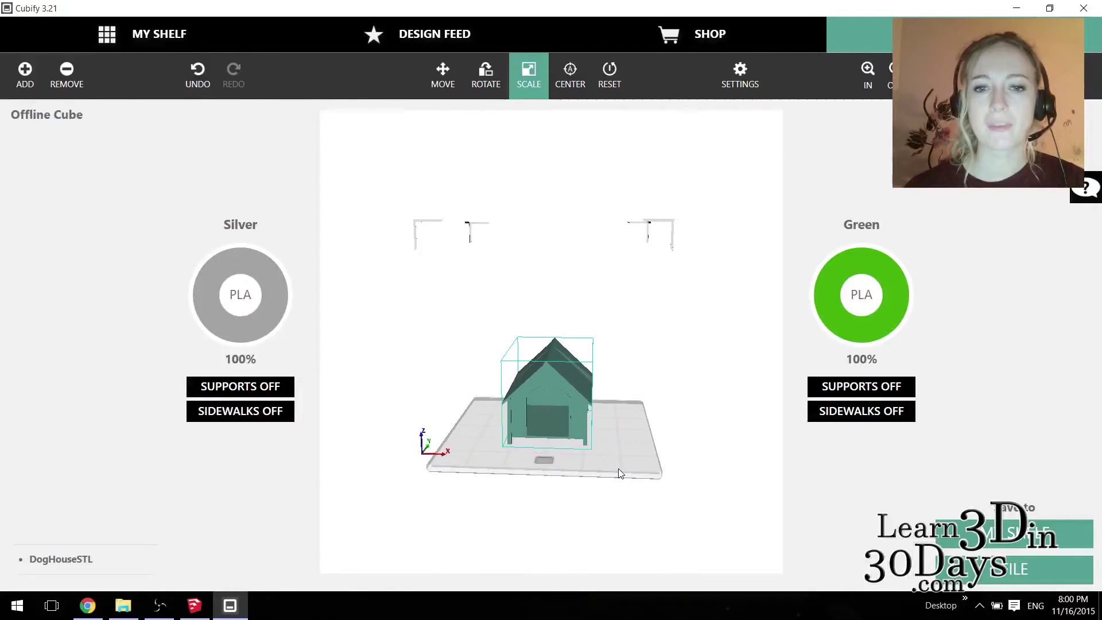
pyautogui.scroll(1, 617, 468)
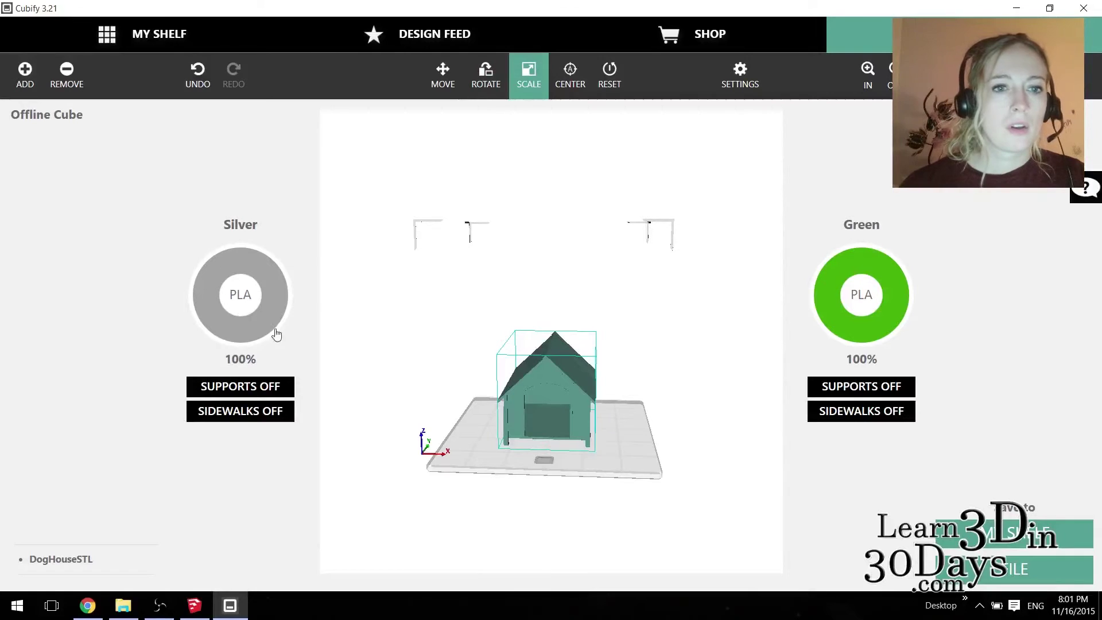
pyautogui.scroll(4, 550, 453)
pyautogui.scroll(-3, 550, 453)
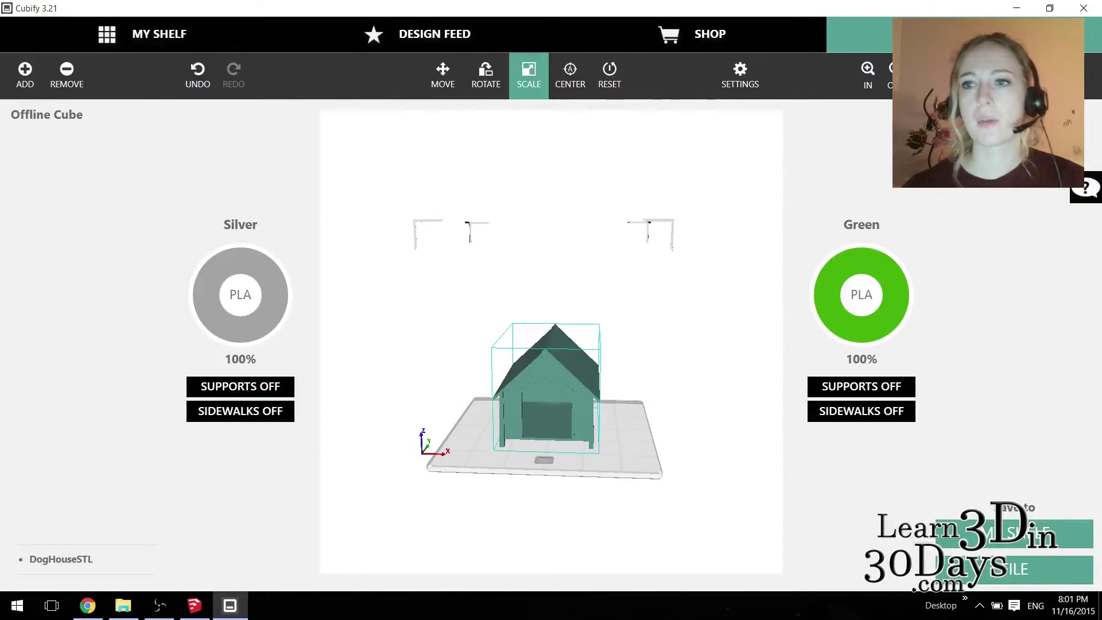
# Open the list of available printers.
pyautogui.click(1068, 79)
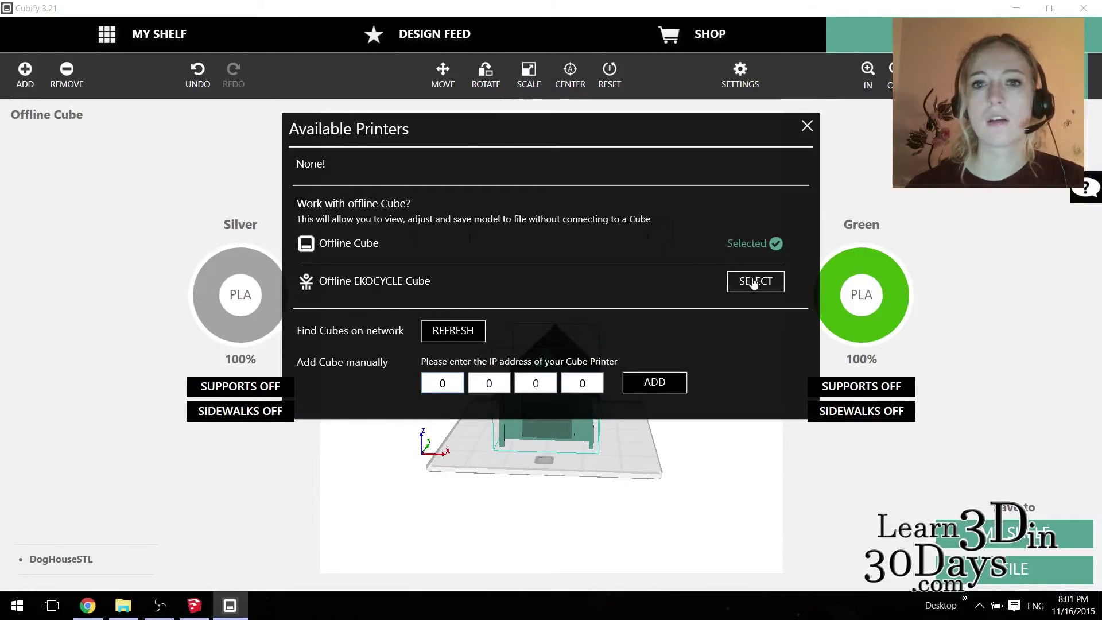